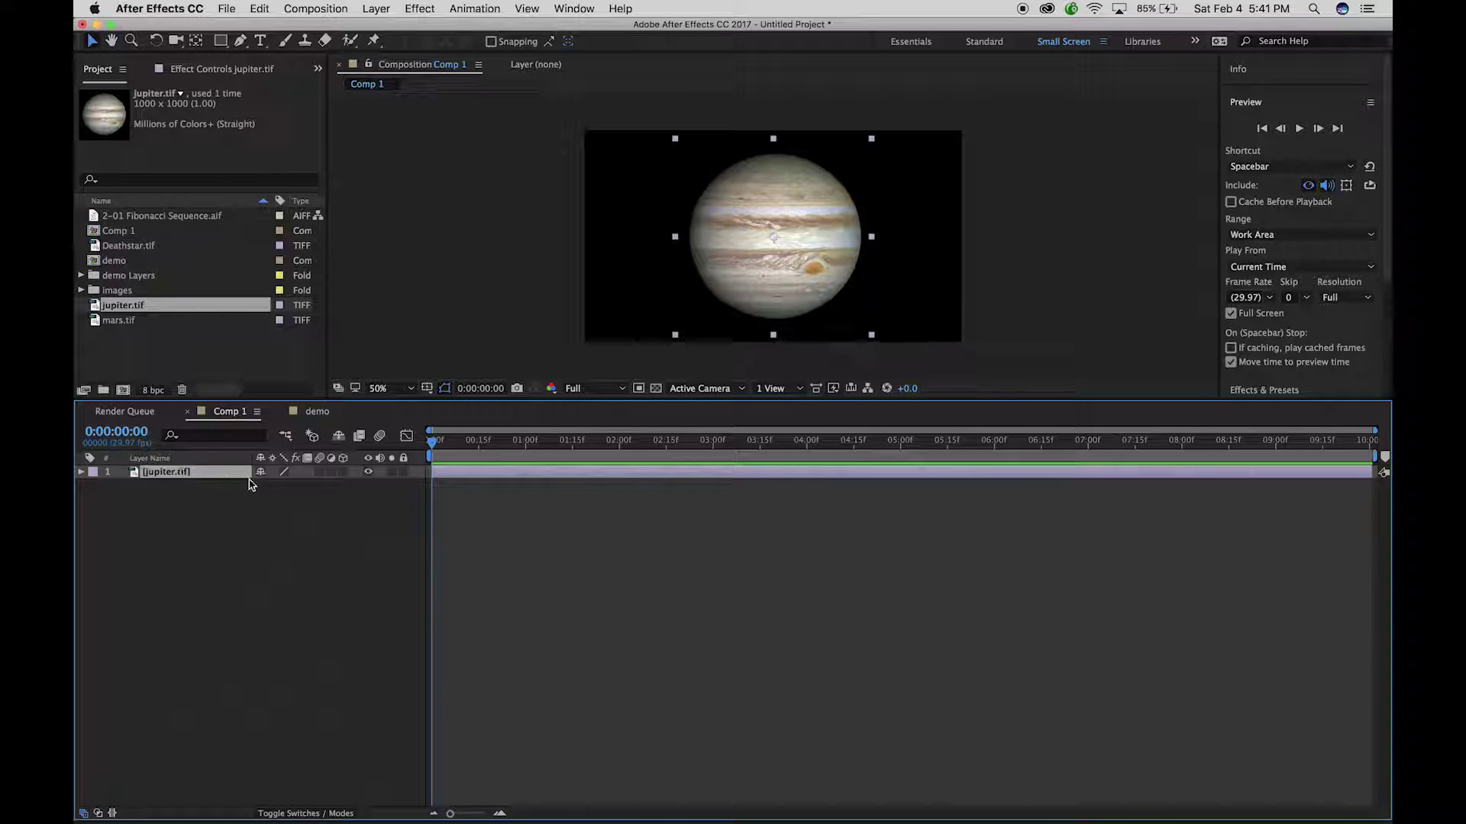
Step: Expand the jupiter.tif layer's Transform group and go through Anchor Point, Position, Scale, Rotation and Opacity
click(83, 473)
click(95, 487)
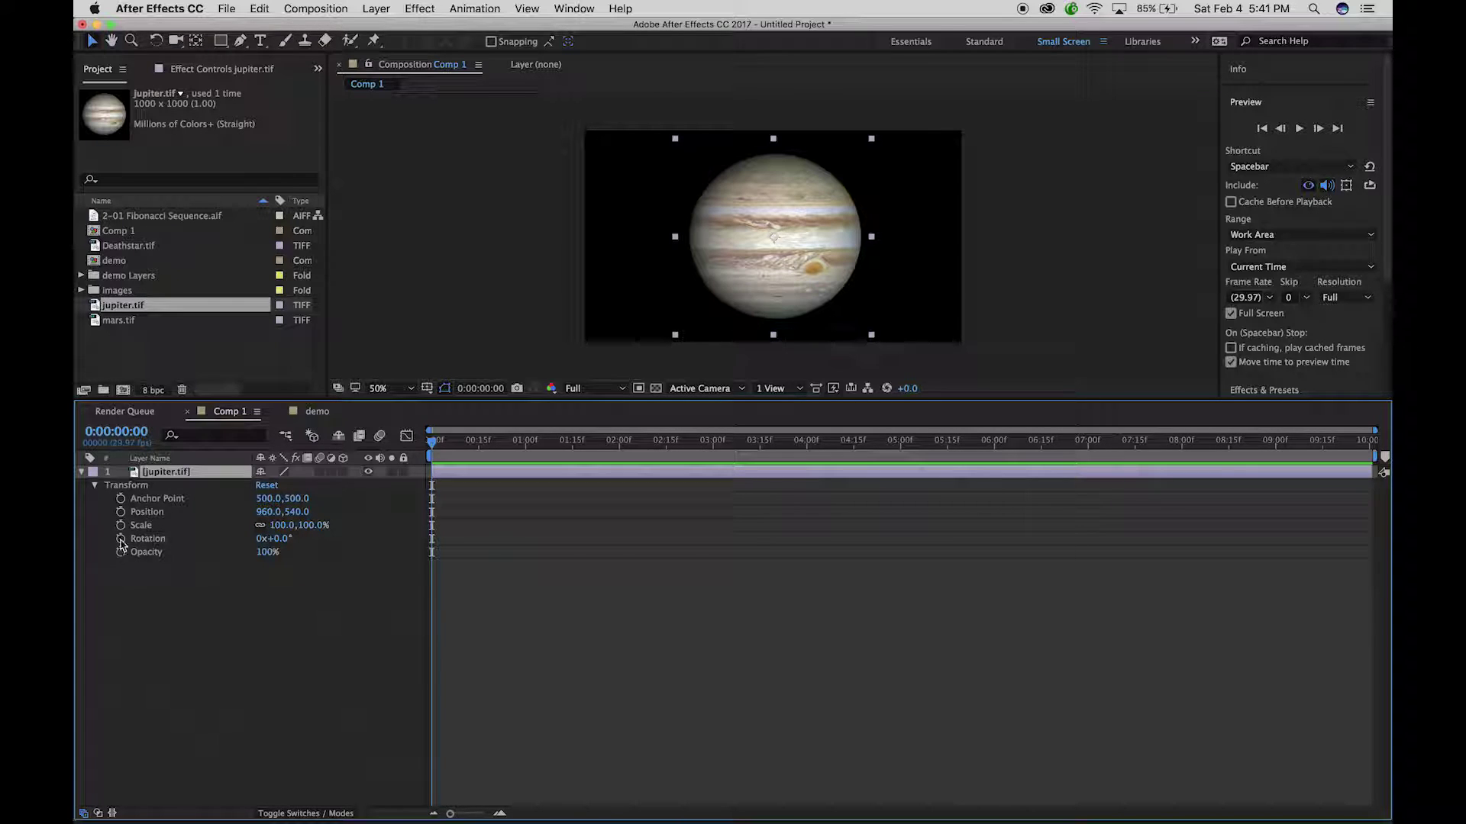
click(153, 500)
click(155, 513)
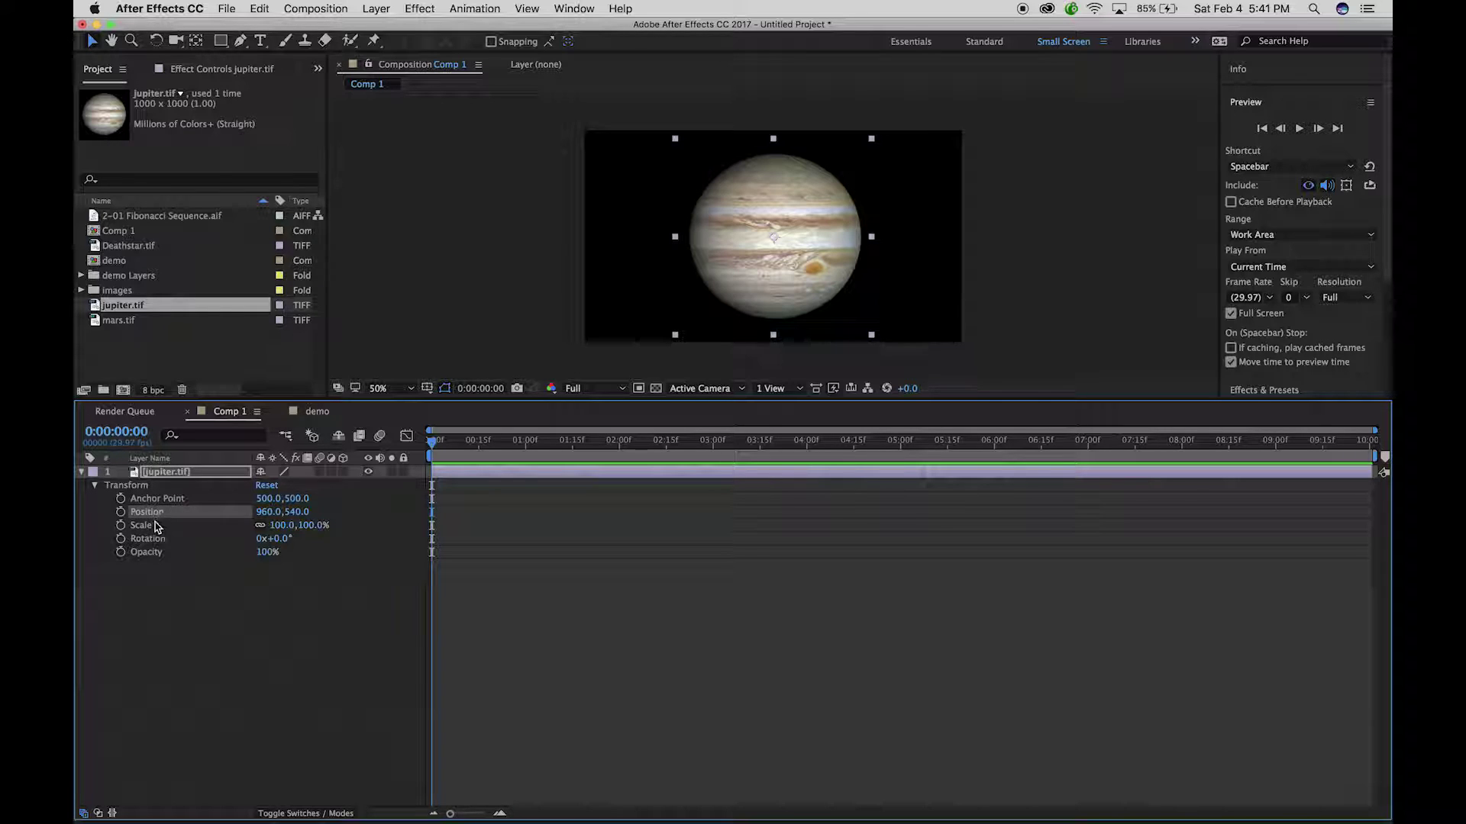
click(156, 527)
click(153, 540)
click(155, 553)
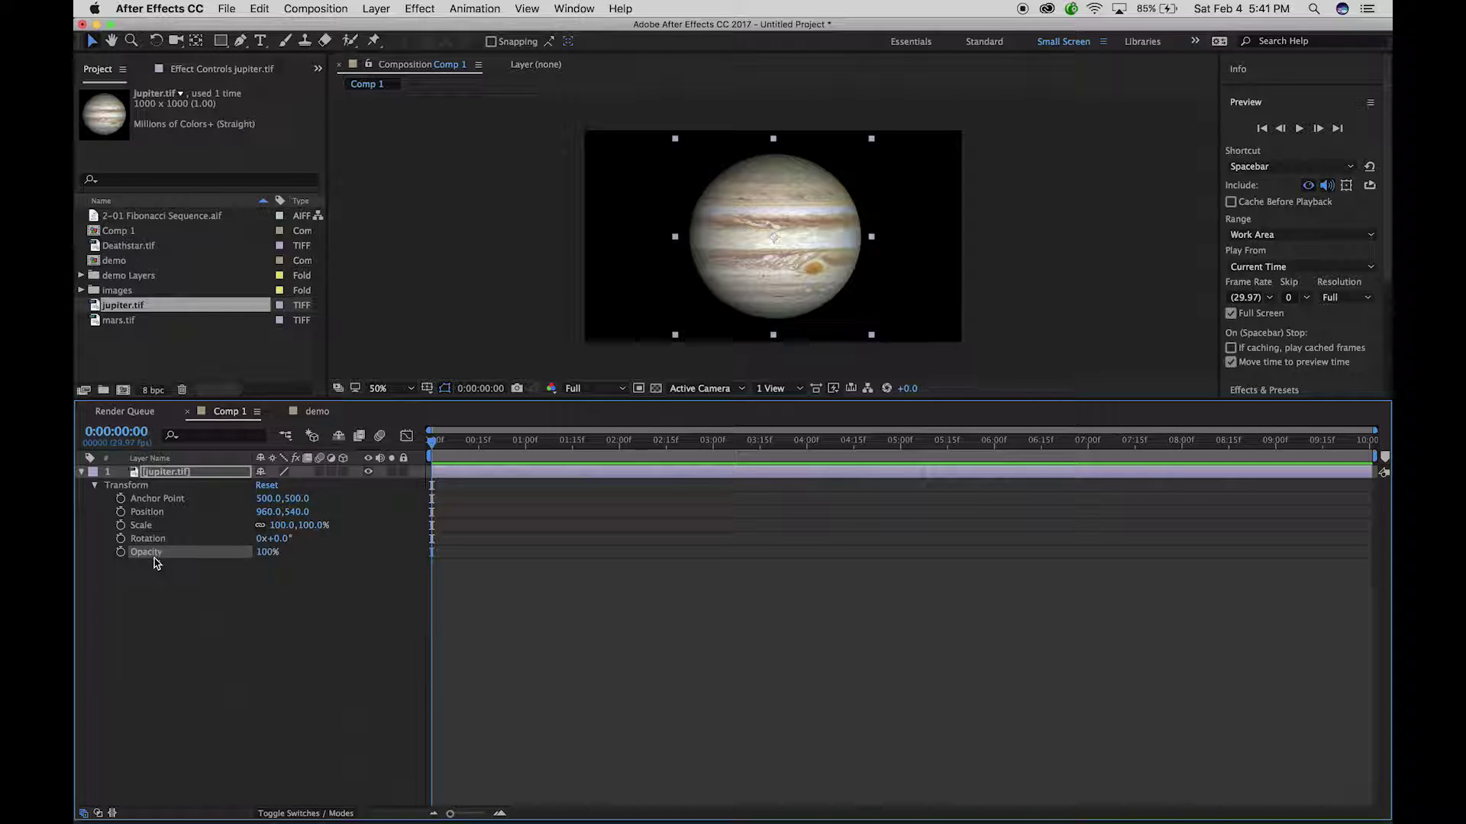
click(184, 643)
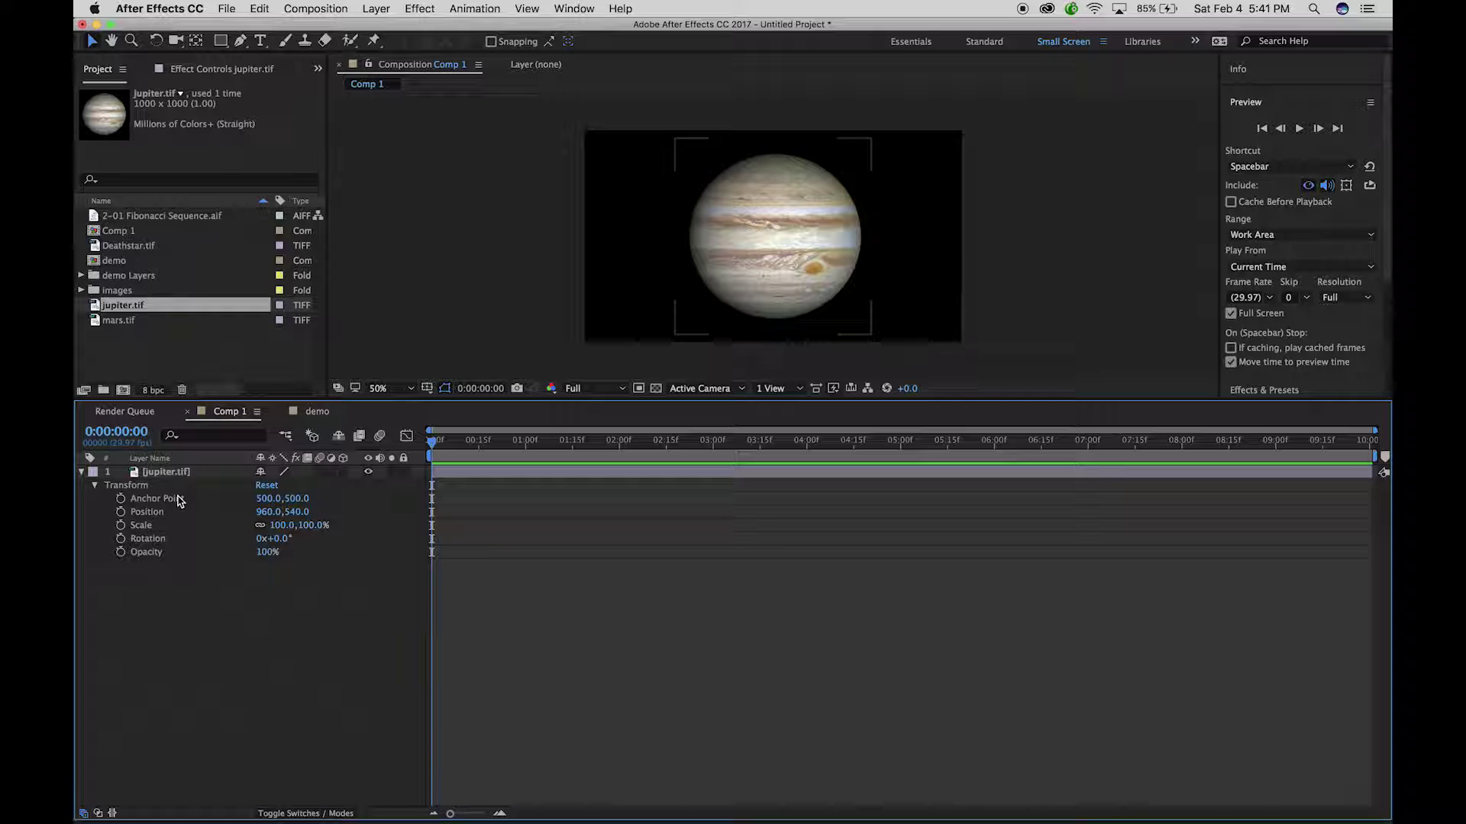
Step: Show the jupiter.tif layer's Anchor Point, Position, Scale, Opacity and Rotation properties in isolation, one after another
key(a)
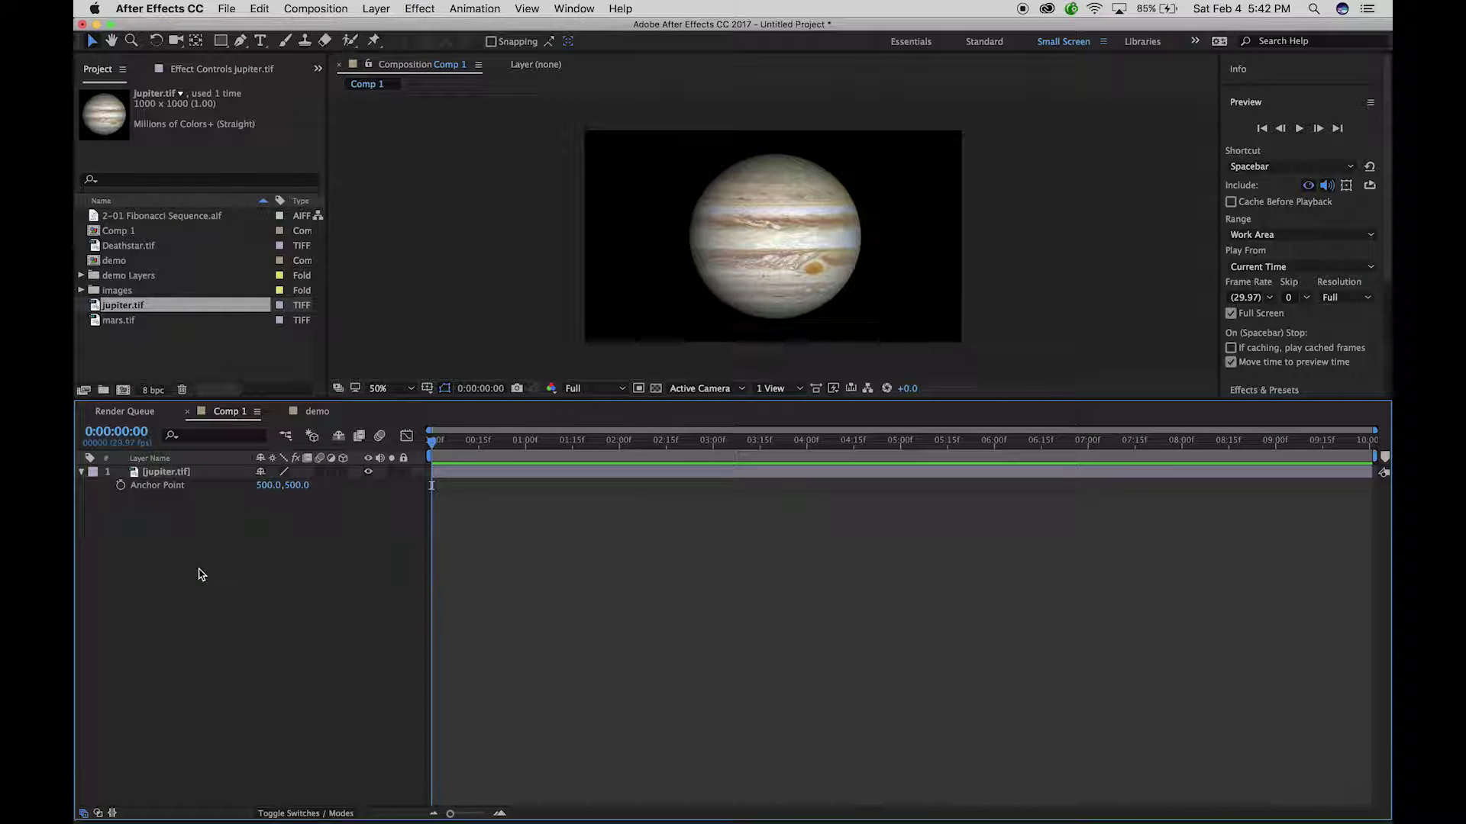
click(161, 489)
click(171, 500)
key(p)
key(s)
key(t)
key(r)
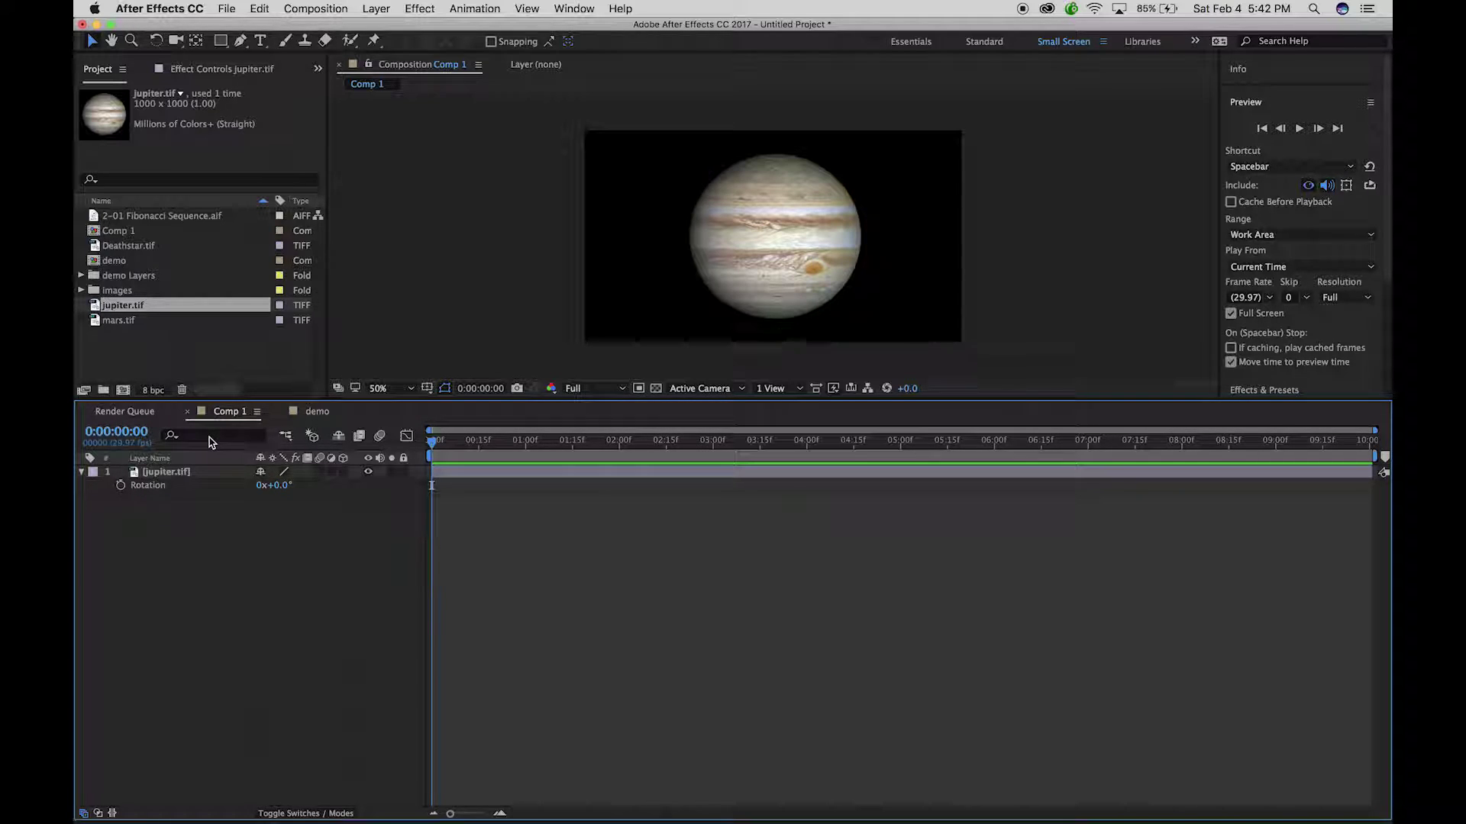
Step: Show the full Transform group of the jupiter.tif layer again and examine the layer's anchor point up close
click(81, 472)
click(81, 471)
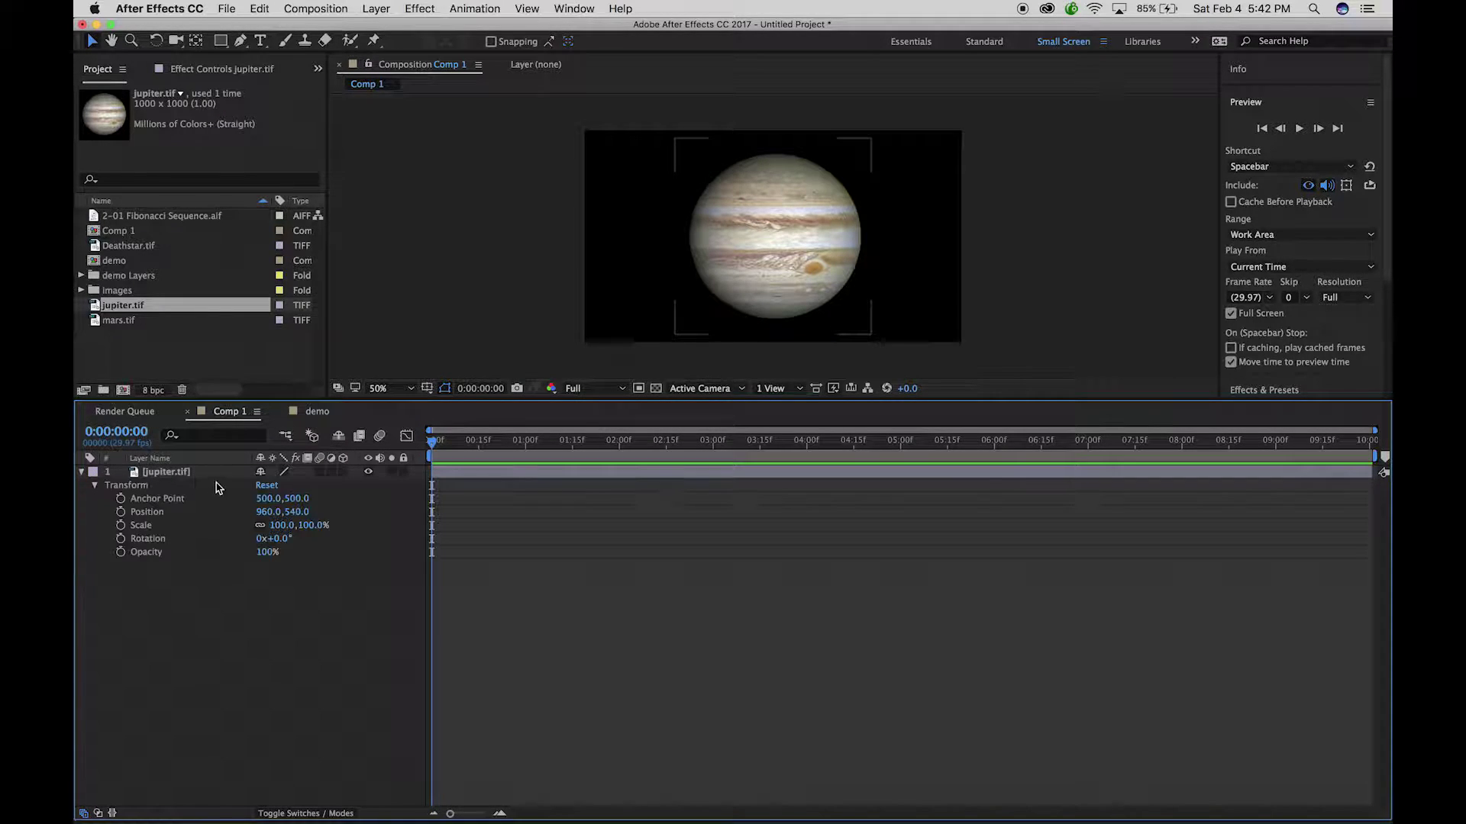
click(192, 609)
click(160, 495)
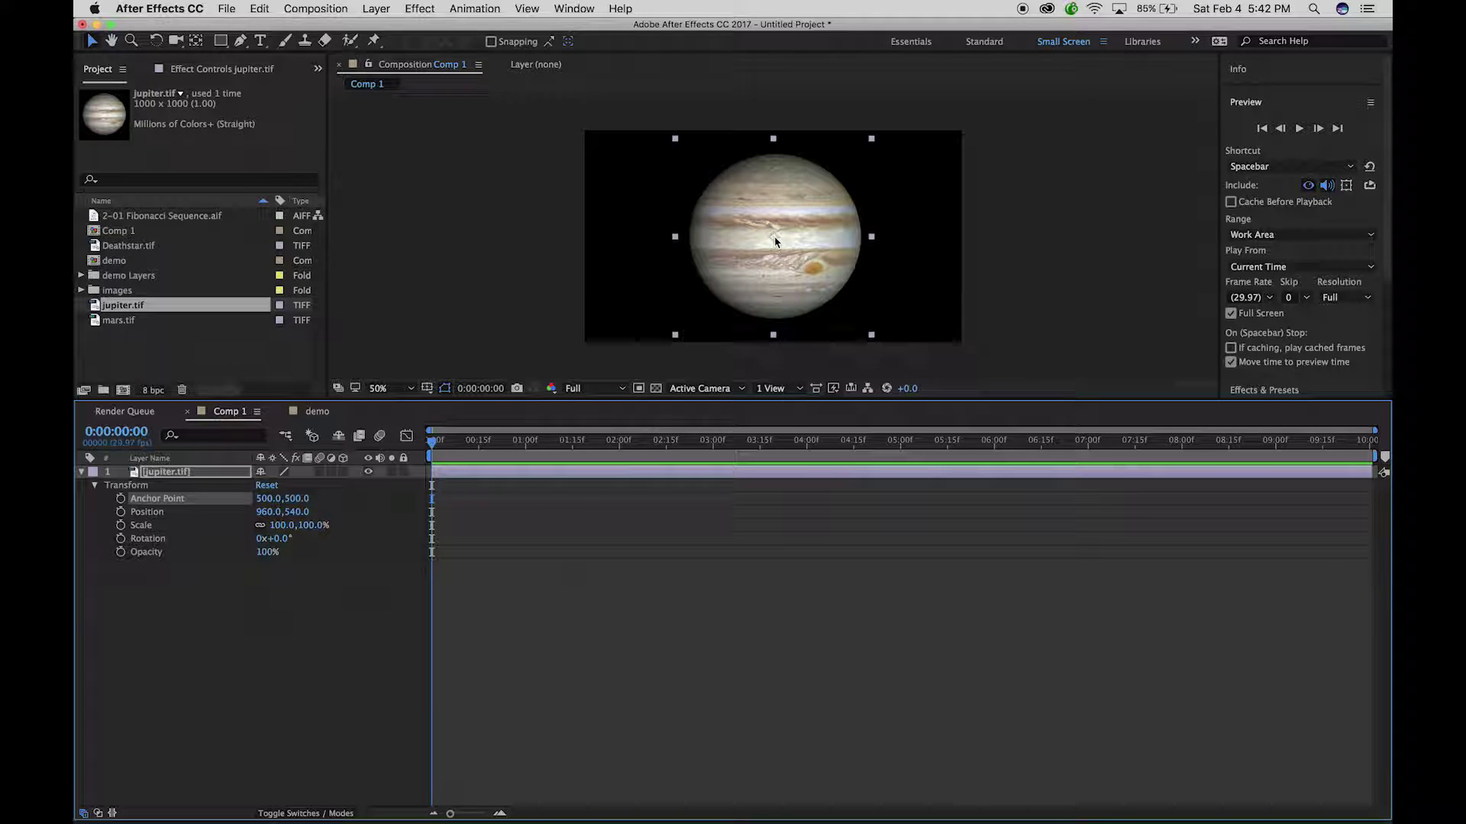
scroll(775, 241, up, 4)
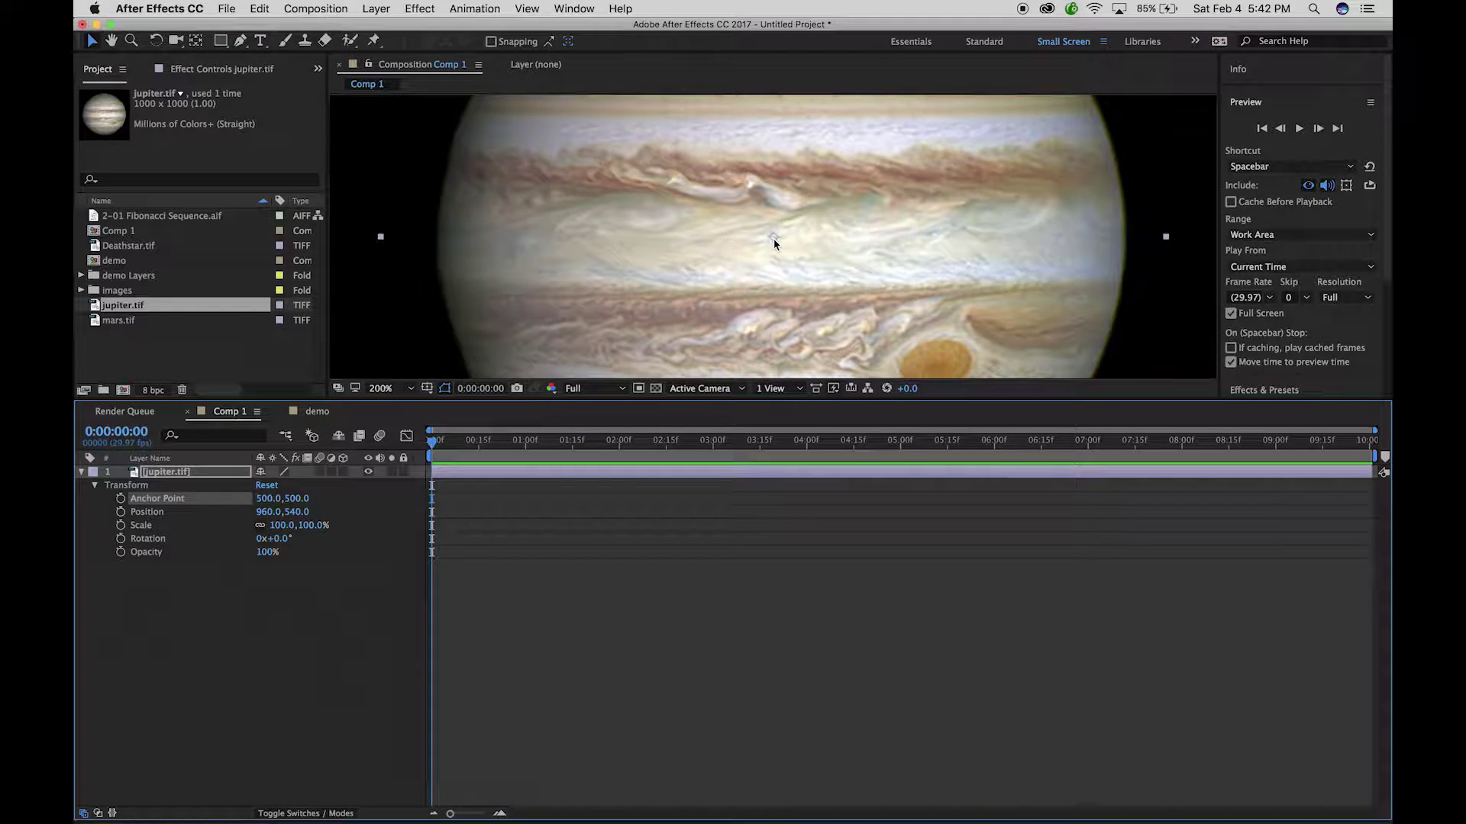
scroll(774, 243, down, 4)
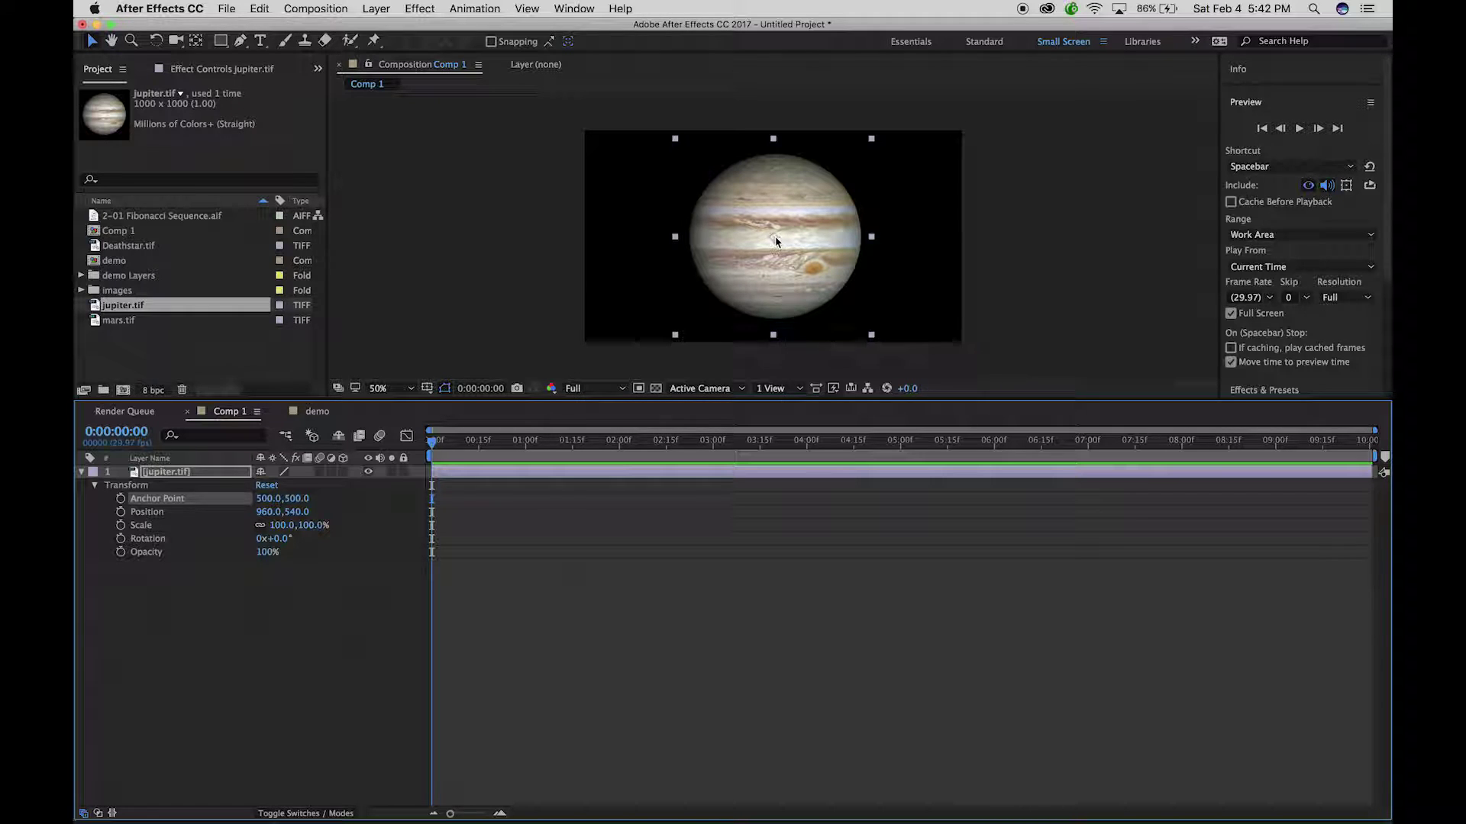
Step: Try moving the Jupiter layer's anchor point up and right, off the planet, with the Pan Behind tool, and undo the move
click(195, 41)
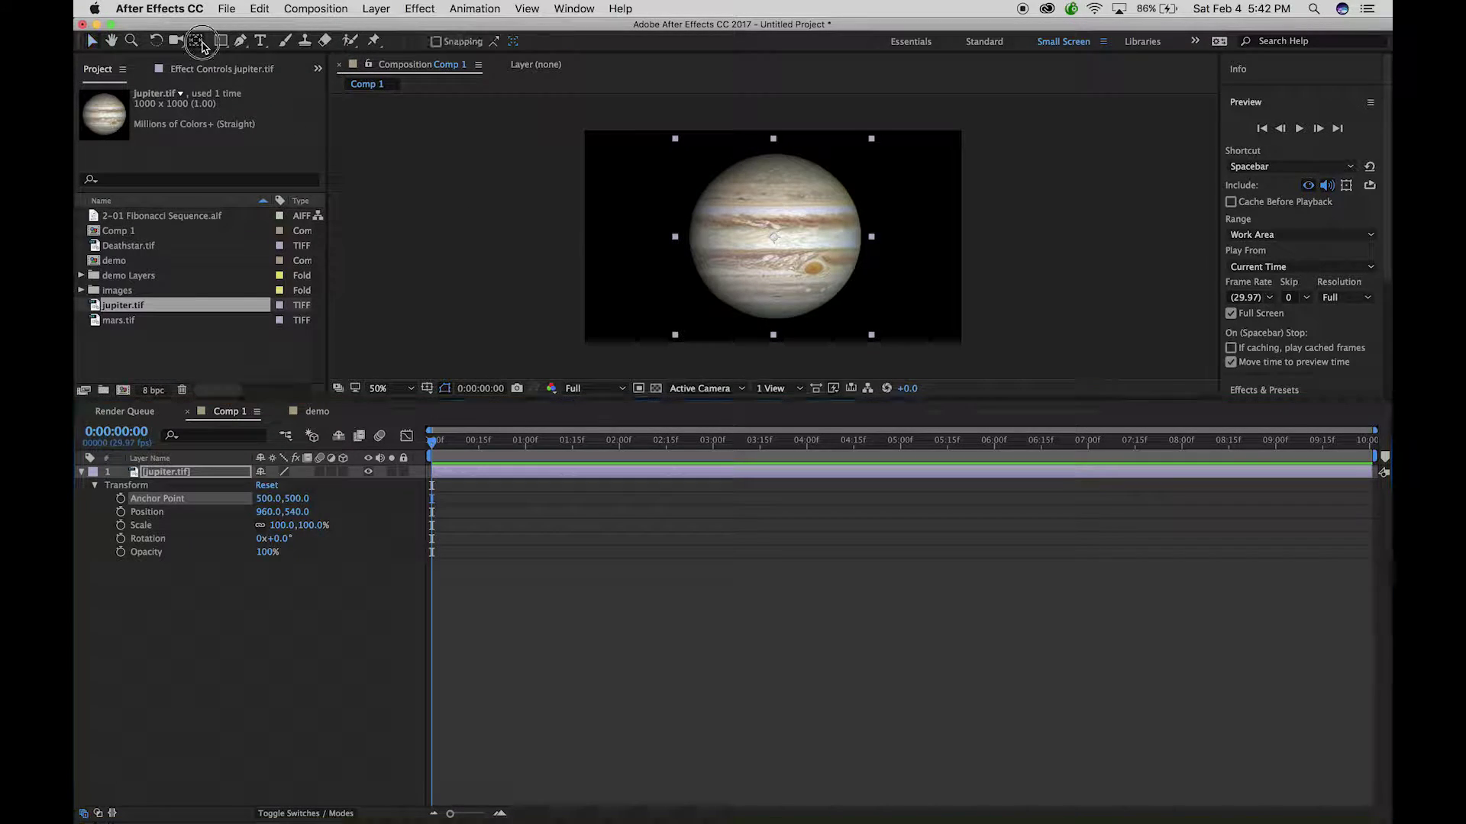
click(776, 240)
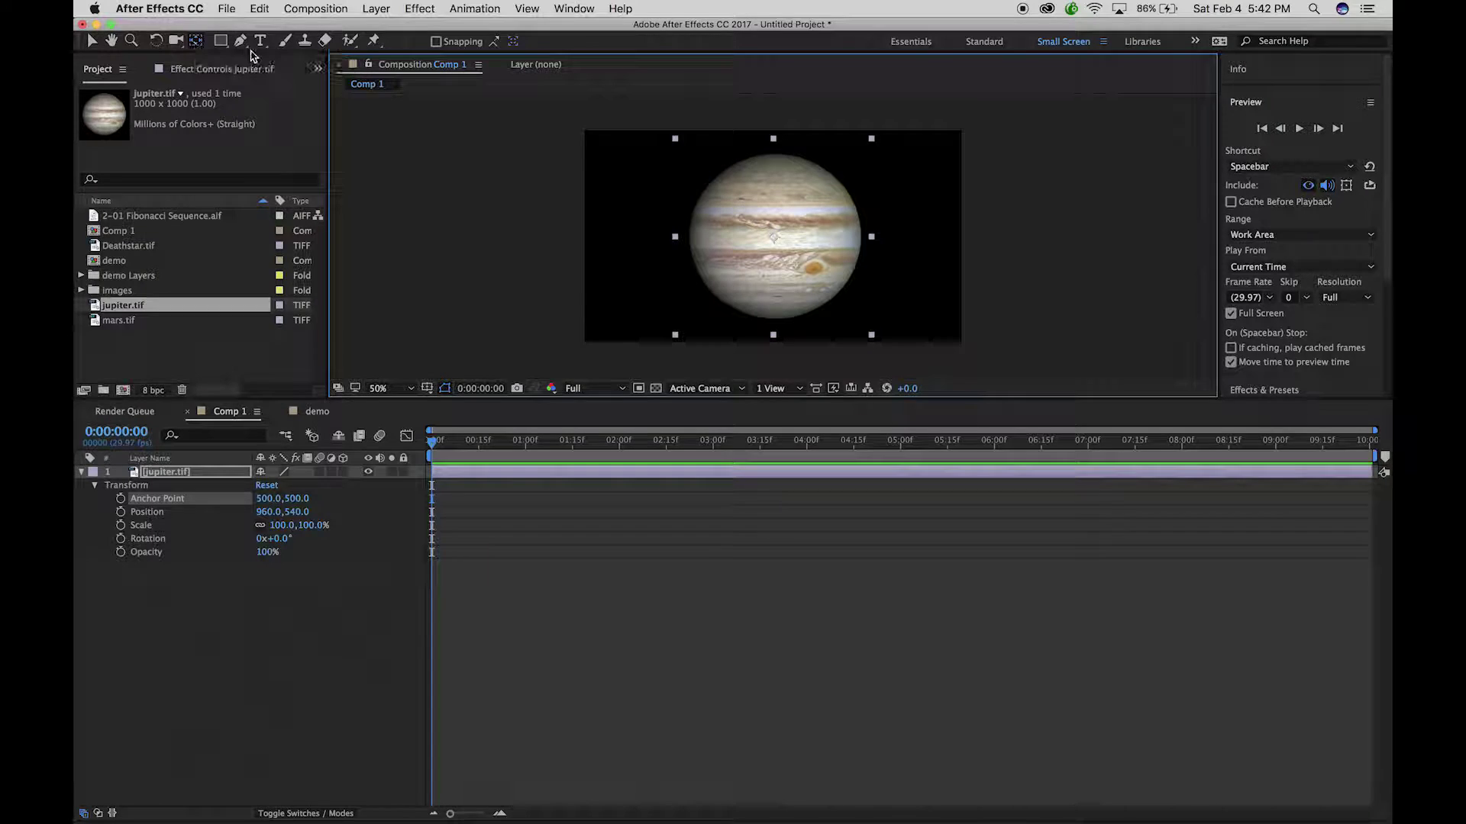
drag(775, 239, 914, 197)
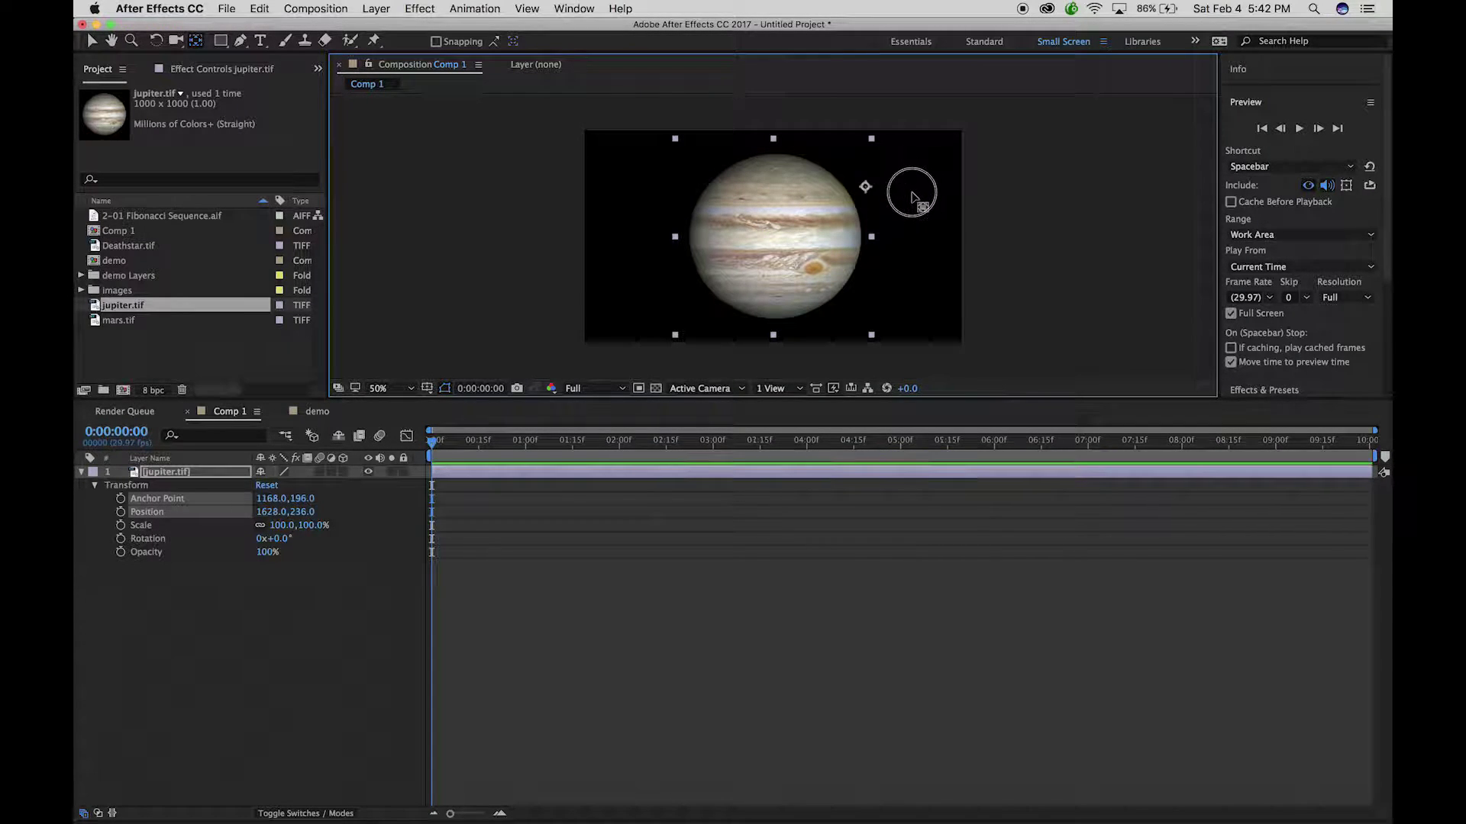
key(super+z)
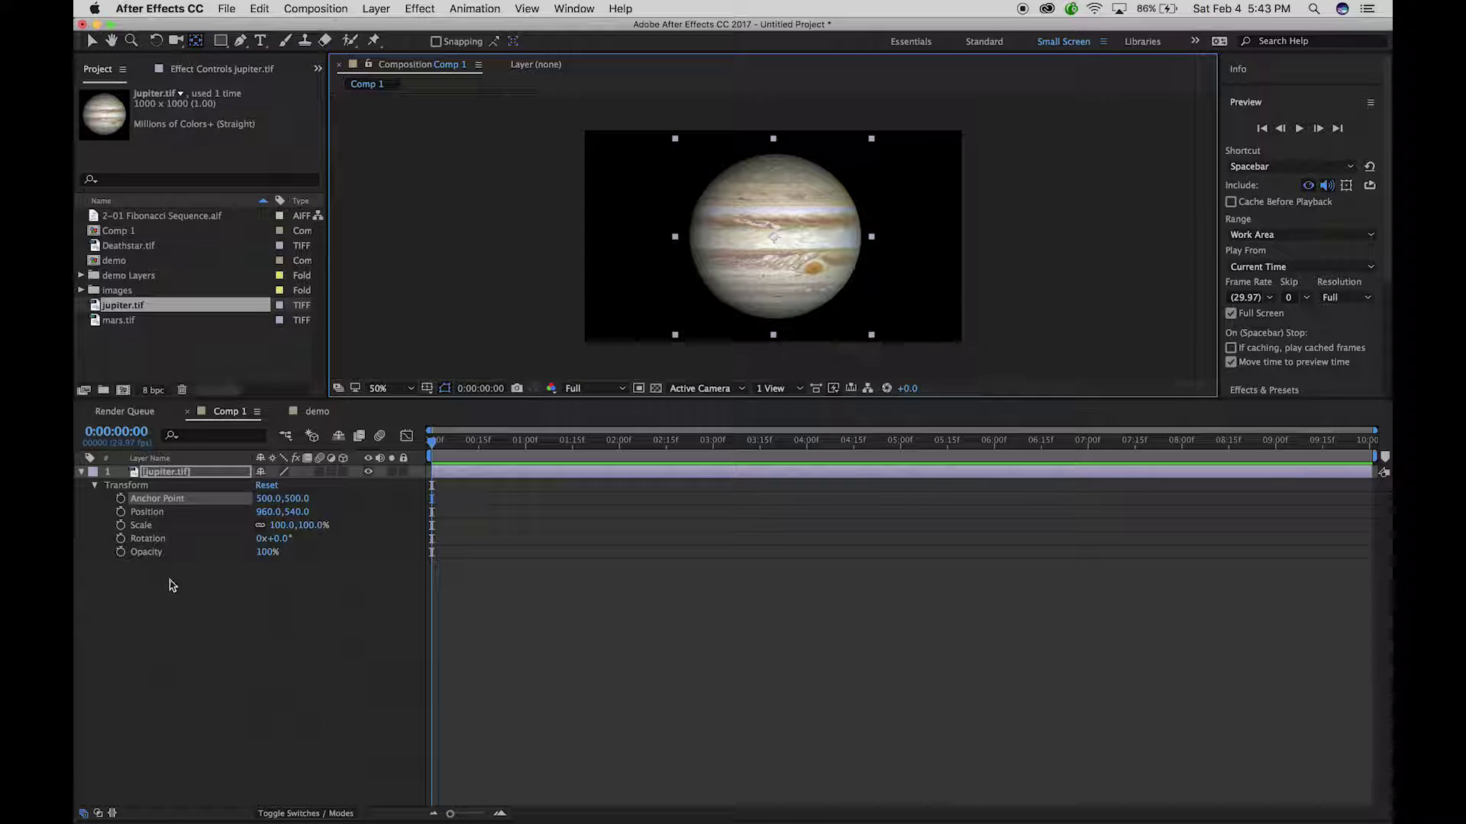
Step: Keyframe the Jupiter layer's Position at 0:00:00:00 and move the planet up and left to about 408, 428 at 0:00:01:00
click(142, 512)
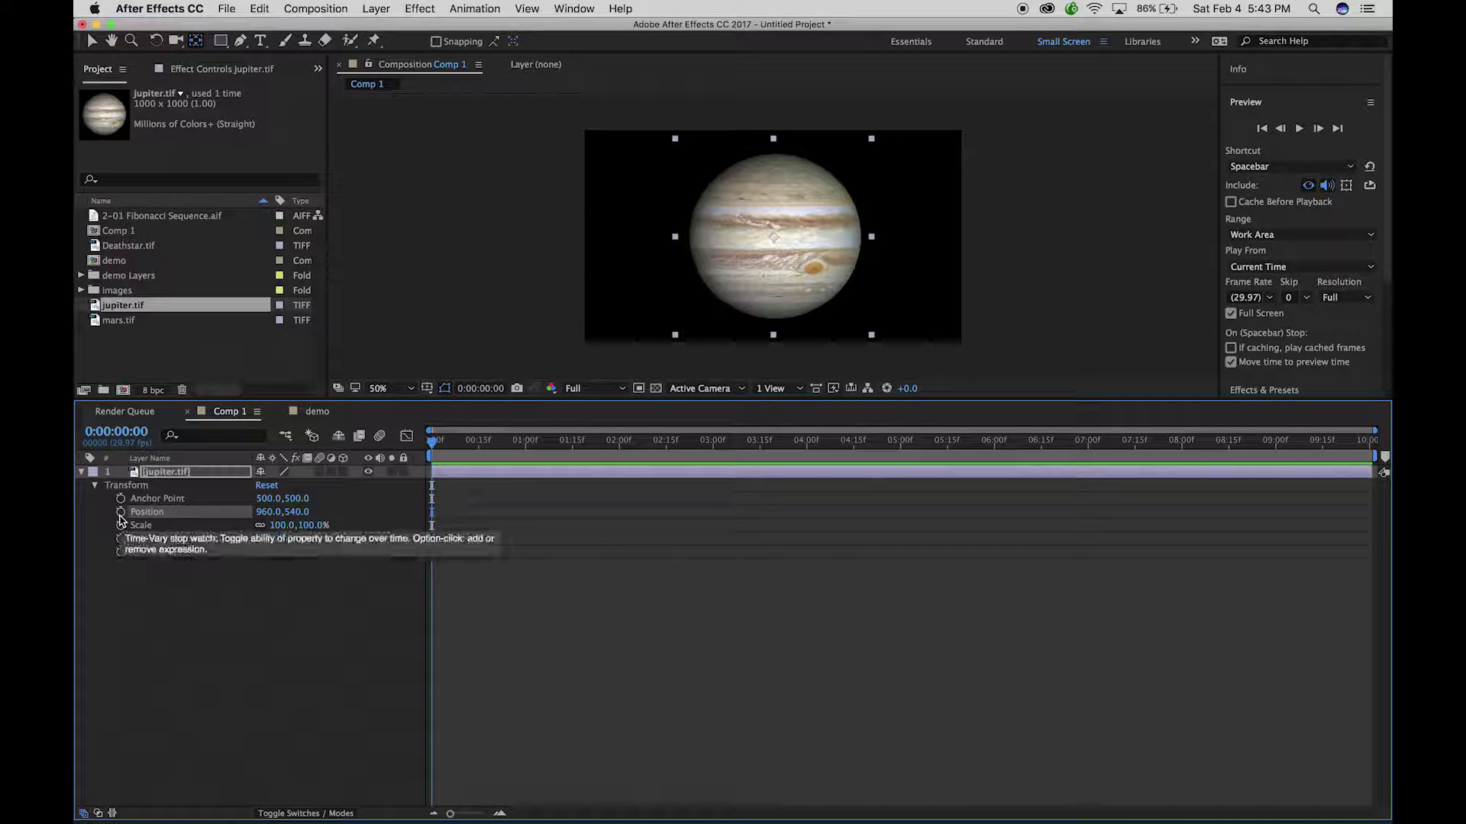
click(121, 518)
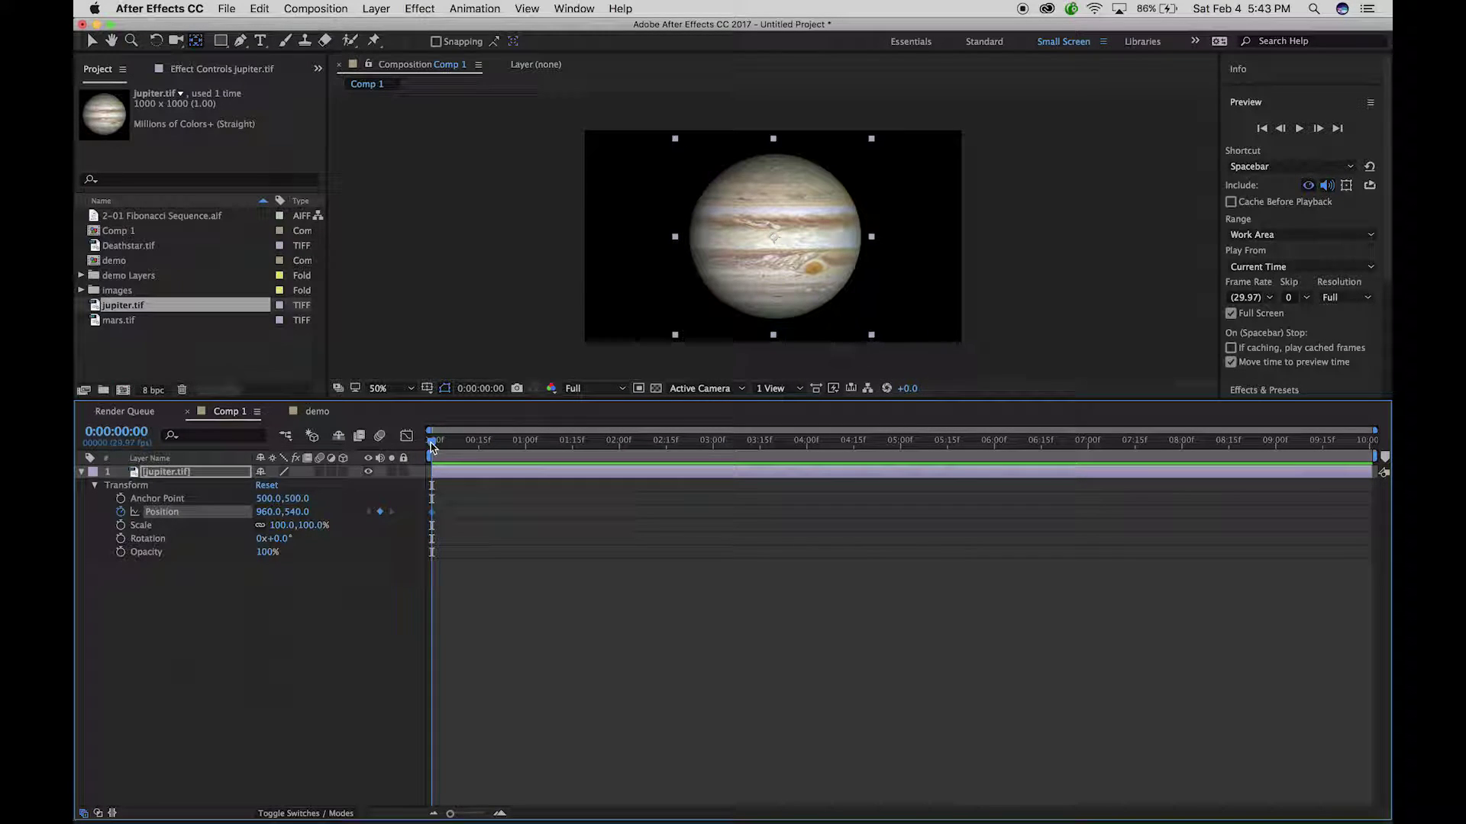
drag(432, 443, 525, 446)
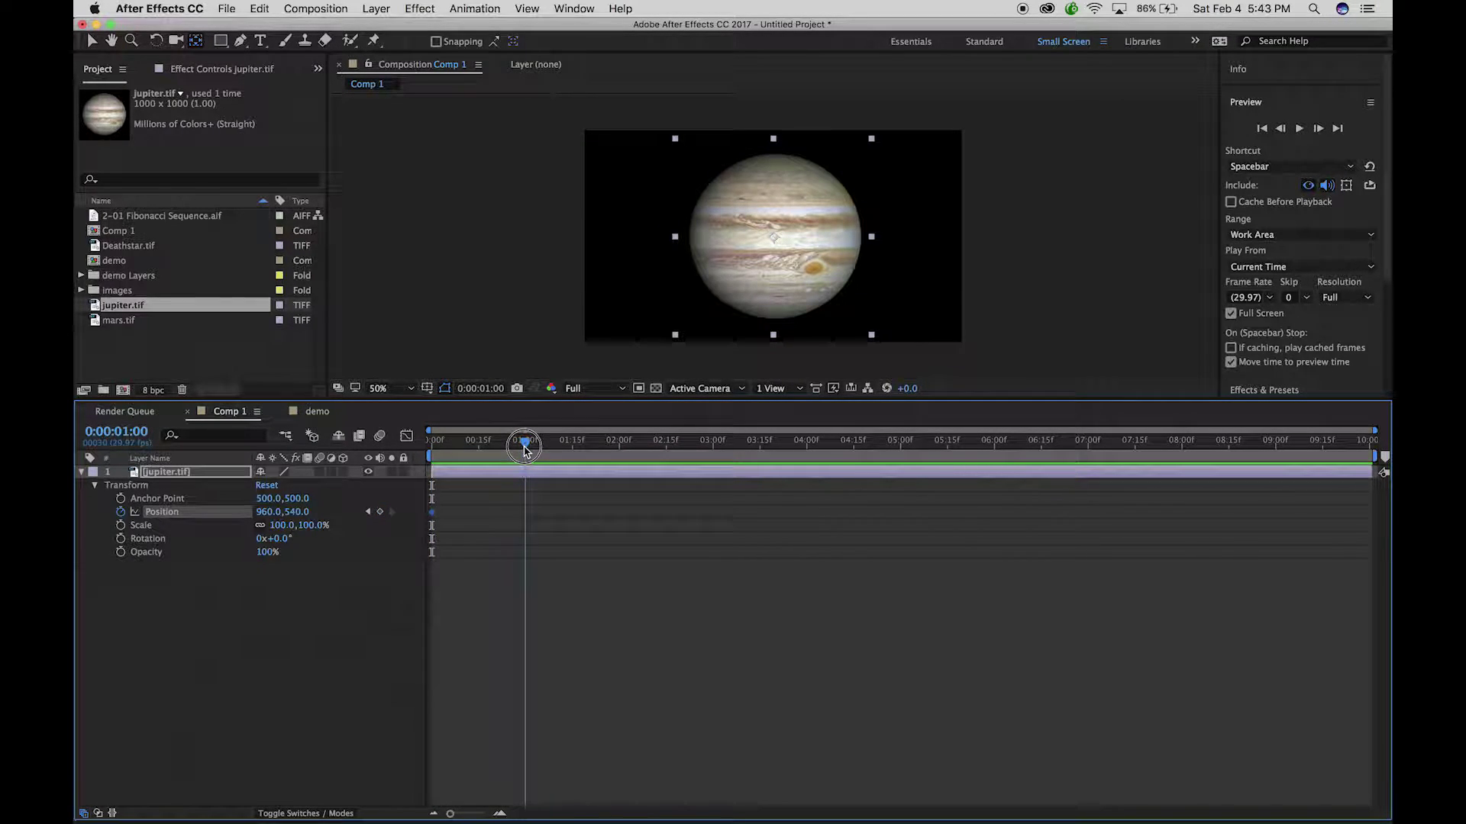
click(785, 251)
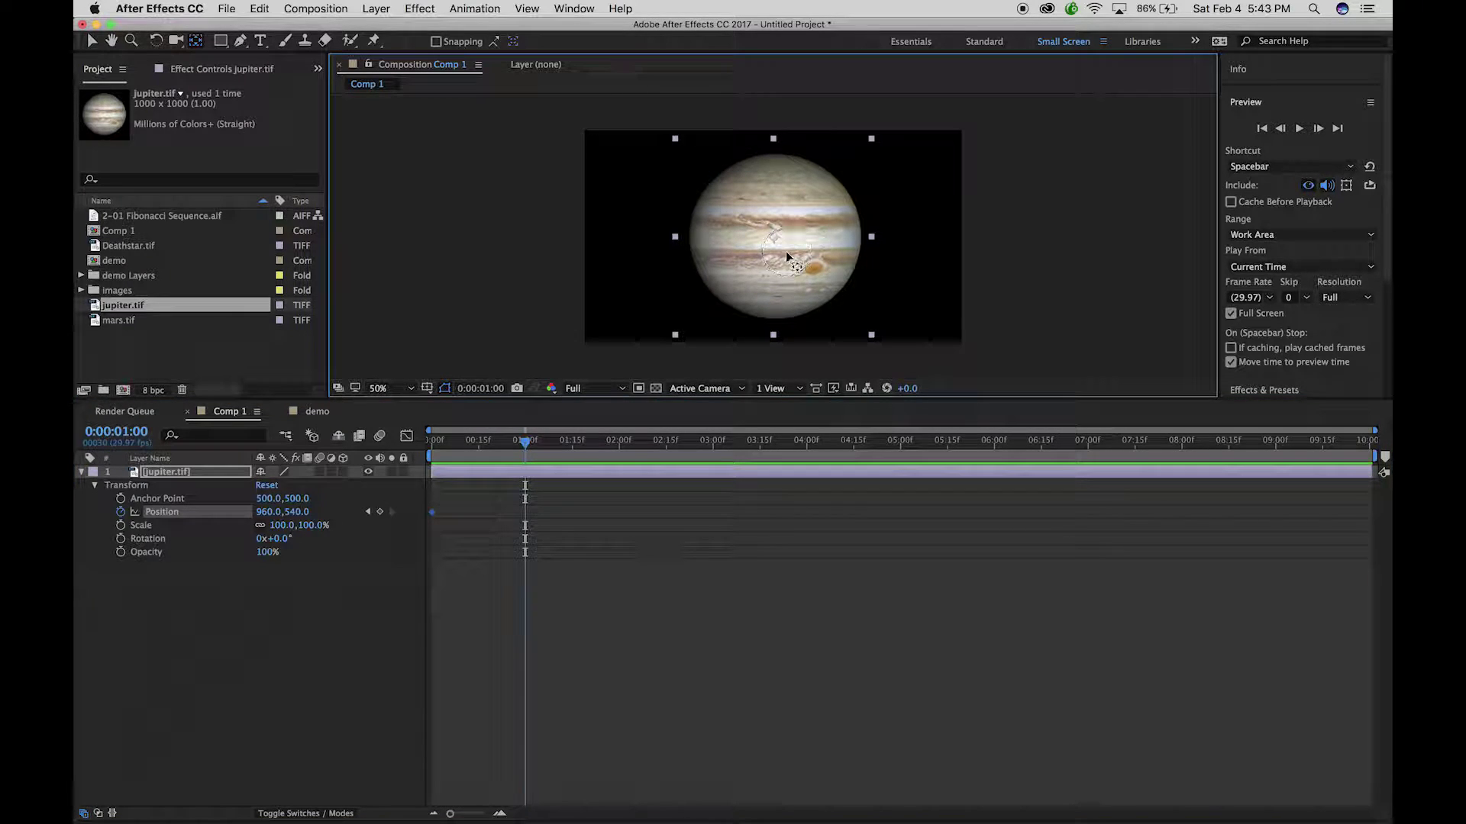
click(91, 42)
drag(796, 265, 687, 242)
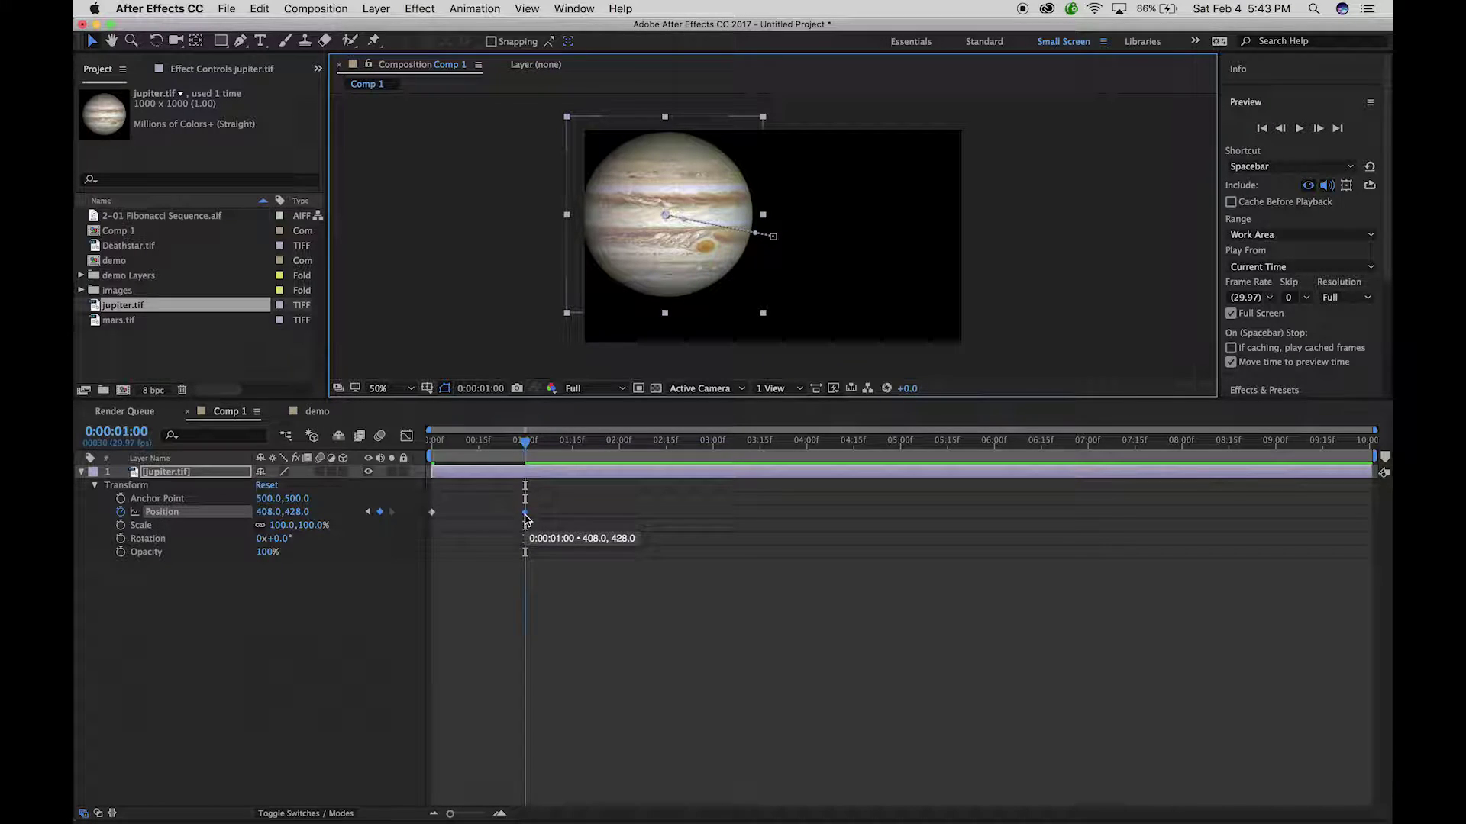
Step: Play the Jupiter position animation from the first frame twice and check the movement between its two keyframes
drag(519, 439, 426, 443)
key(space)
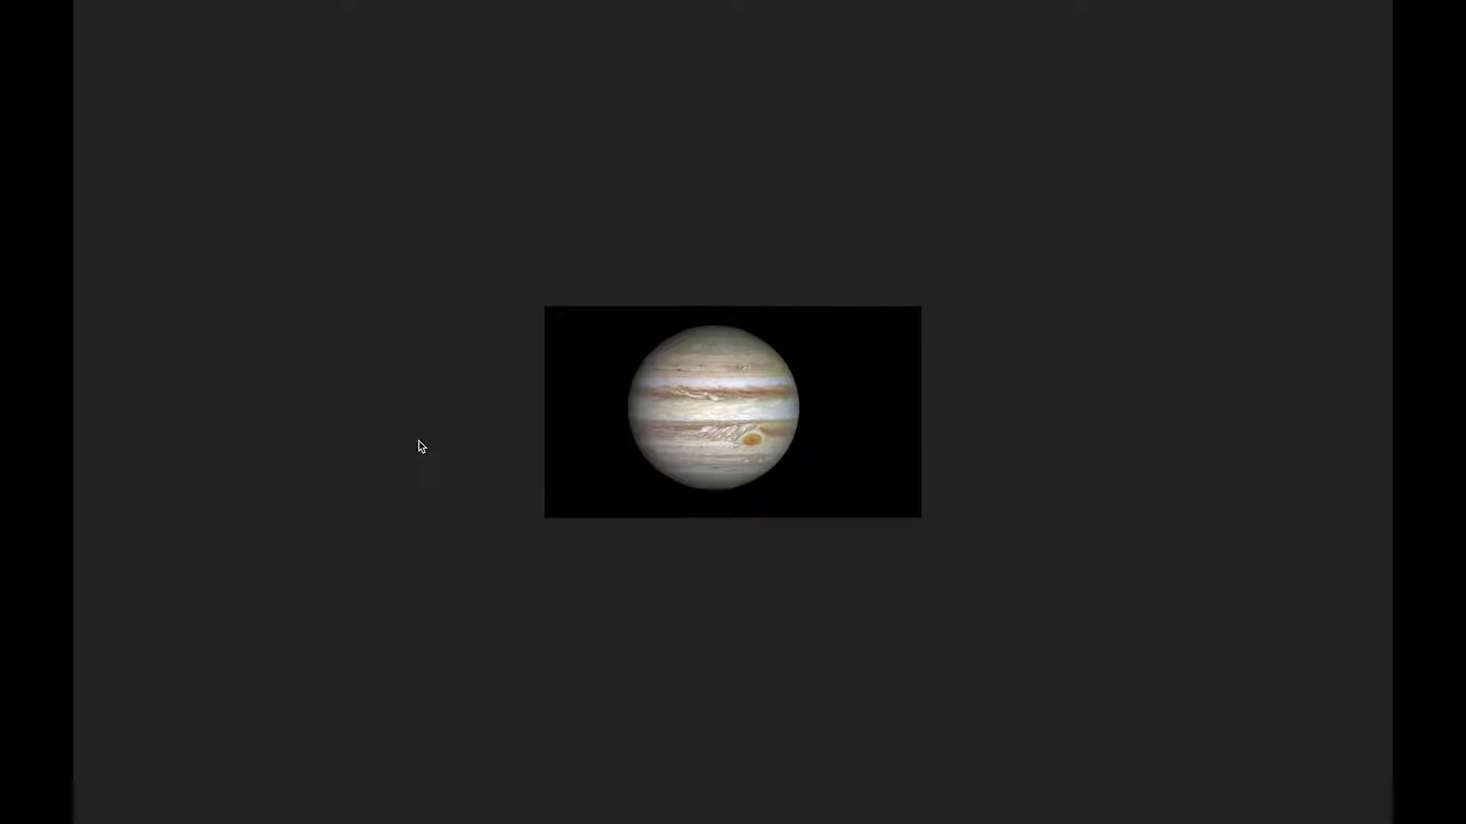
key(space)
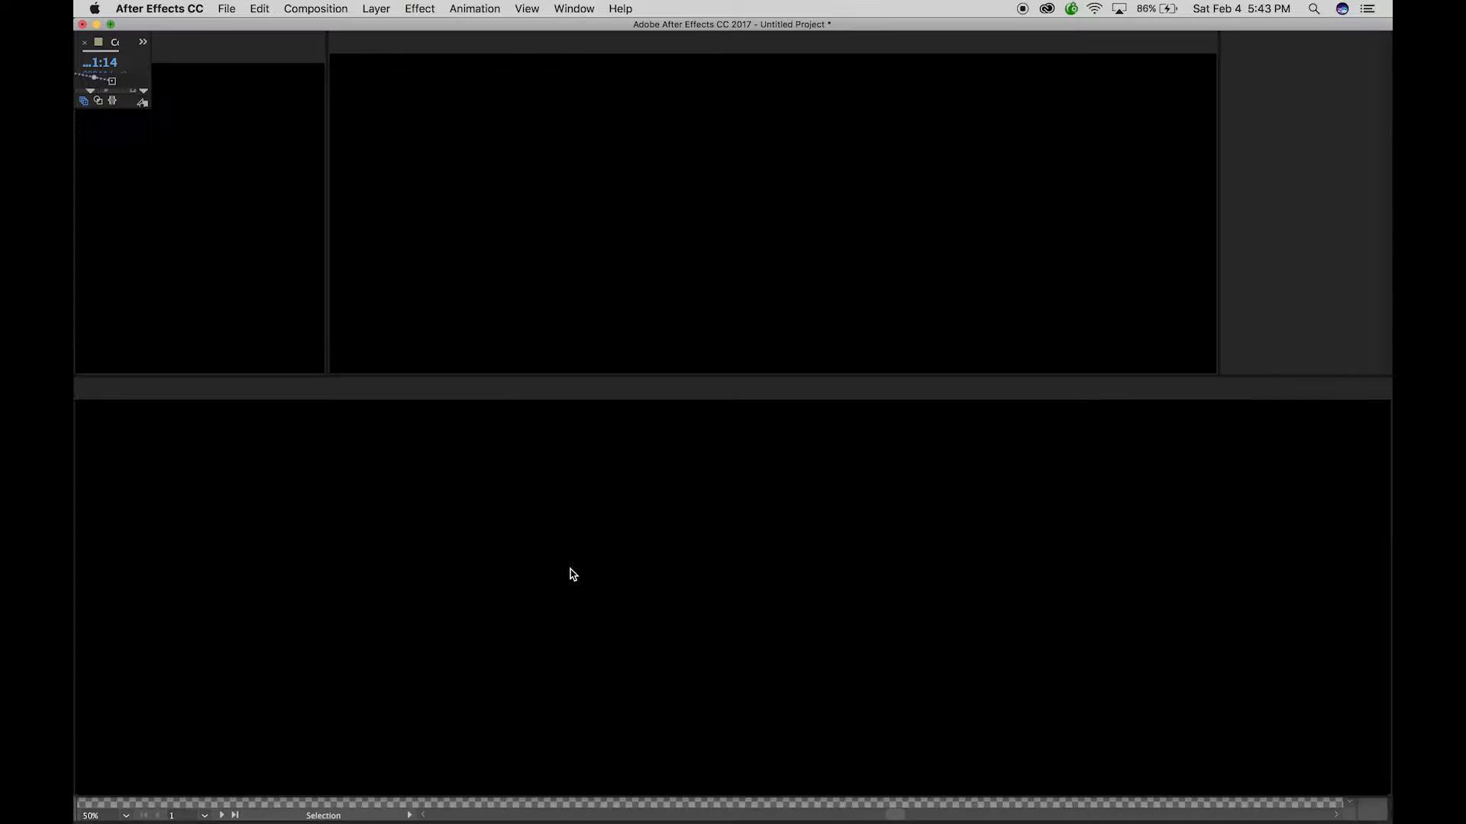
drag(567, 456, 529, 442)
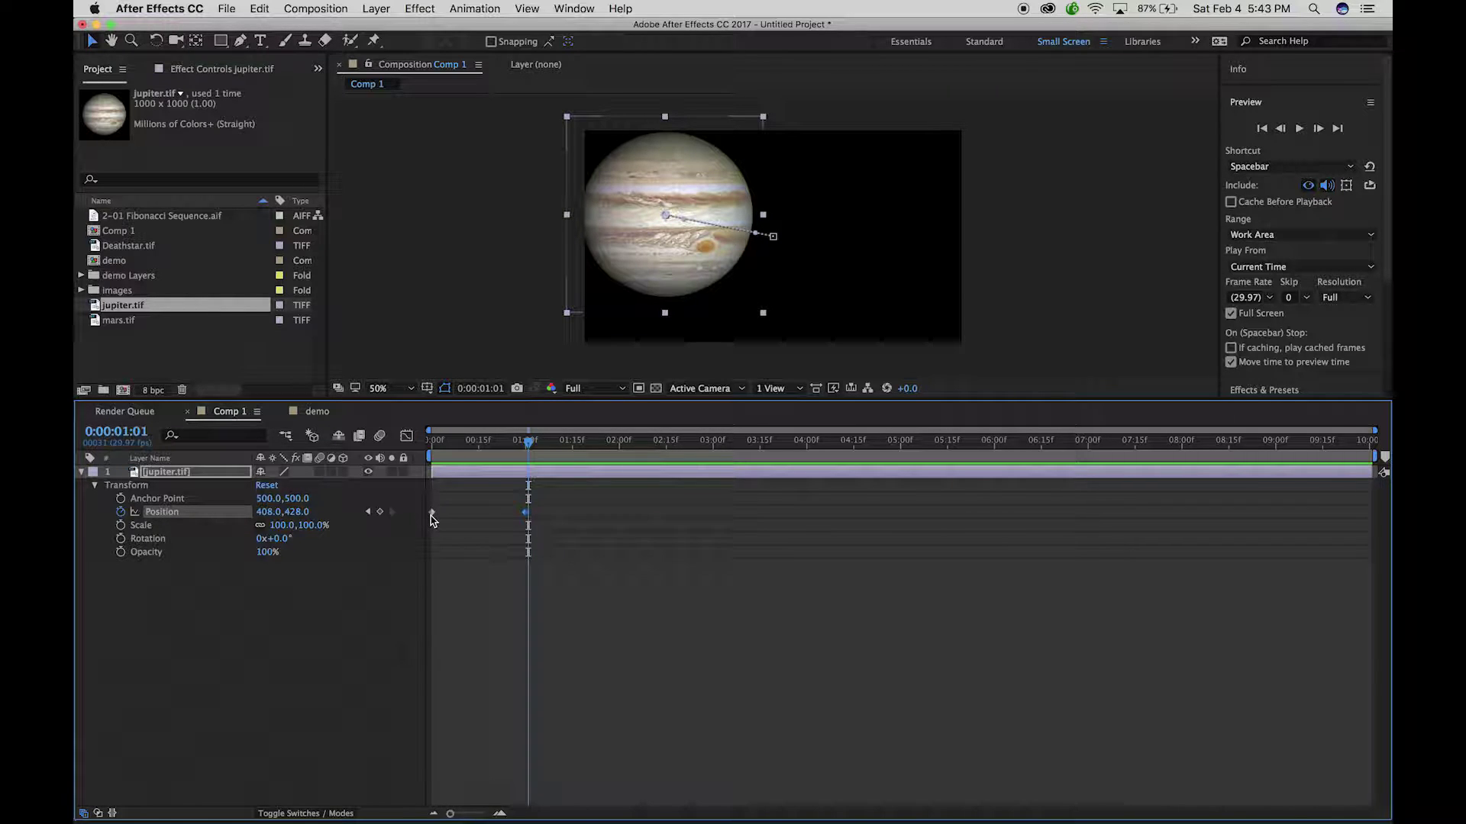
key(Home)
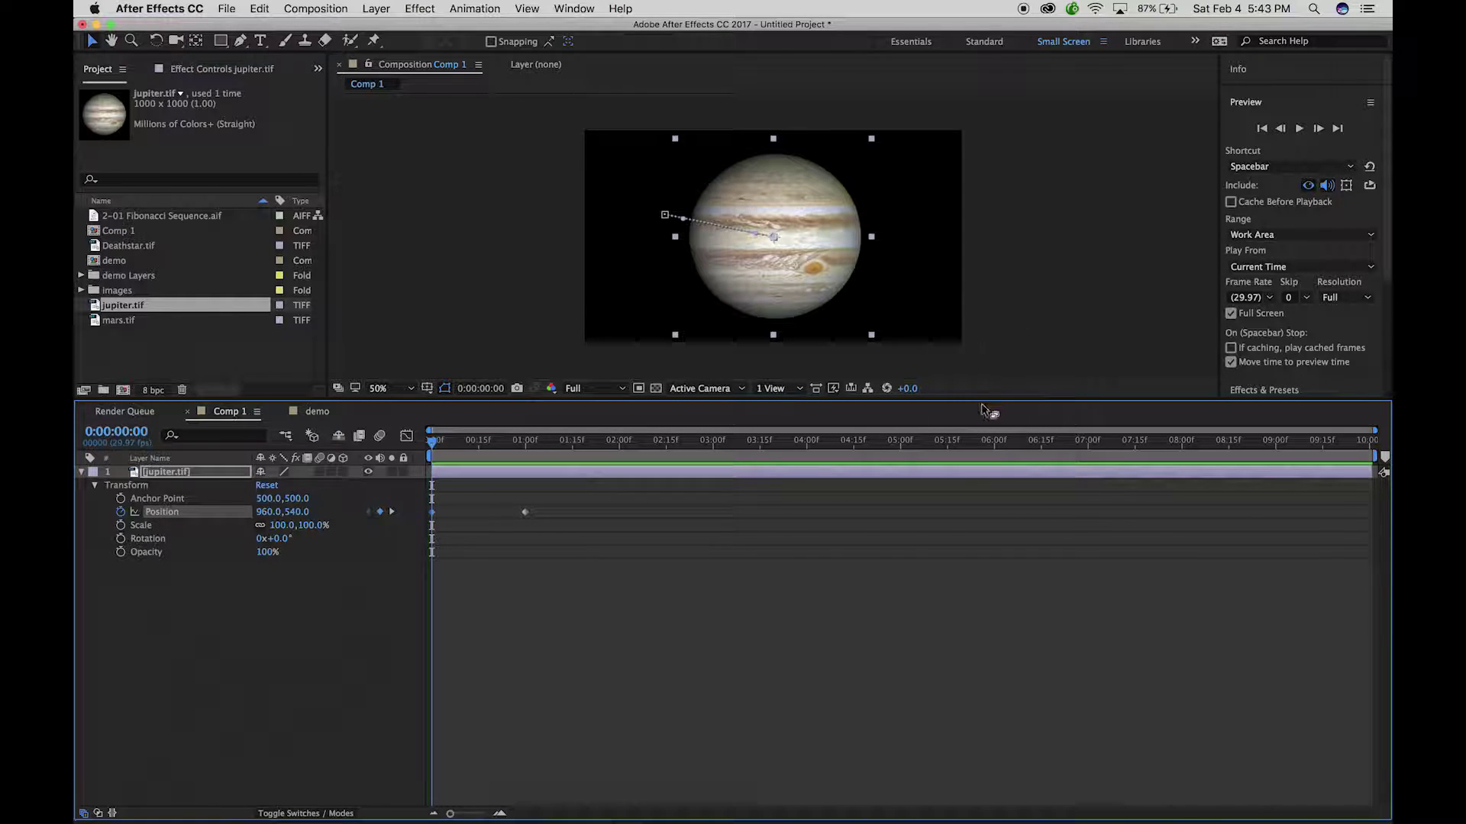
click(1299, 130)
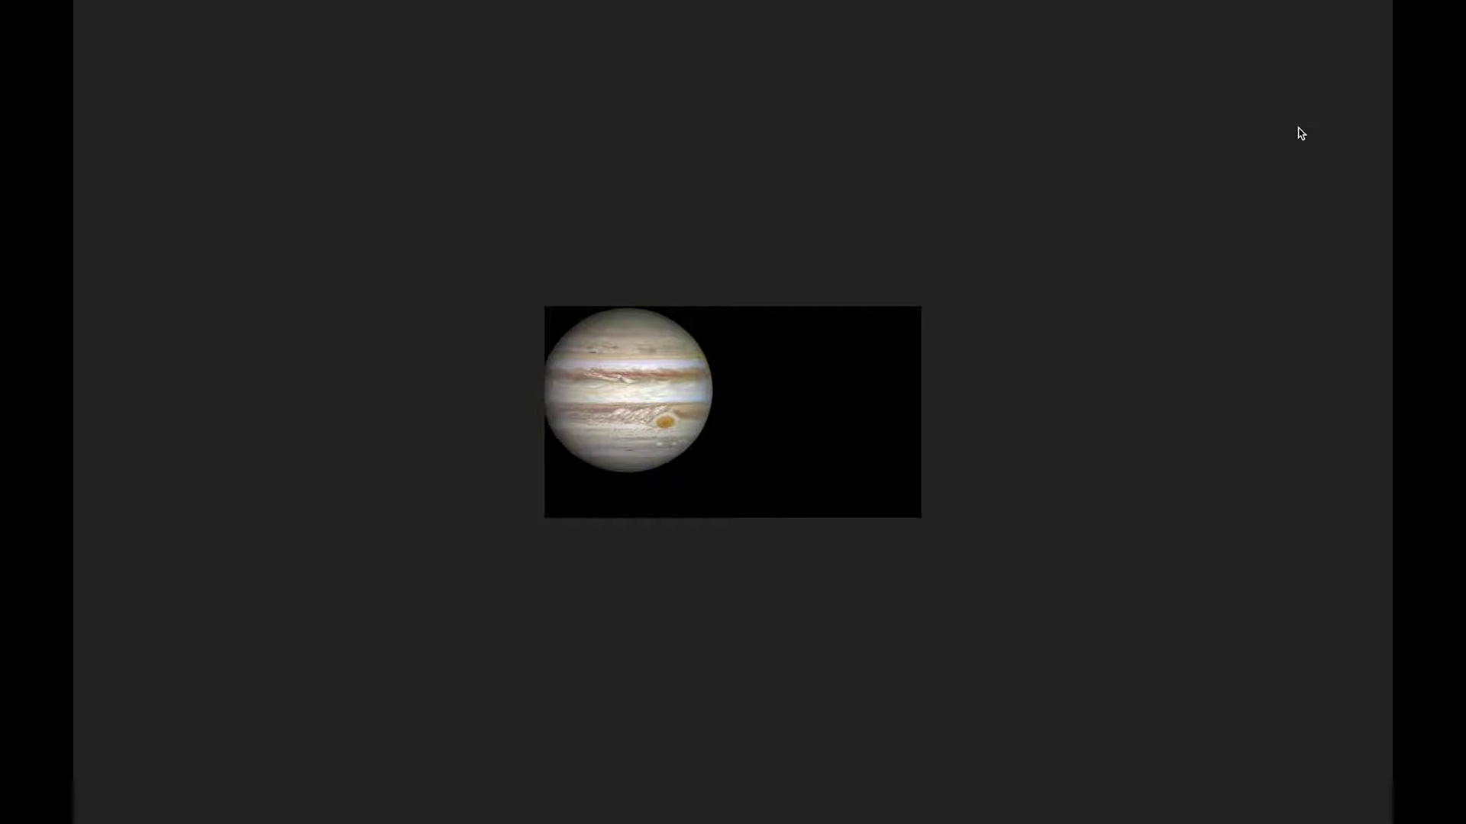
key(space)
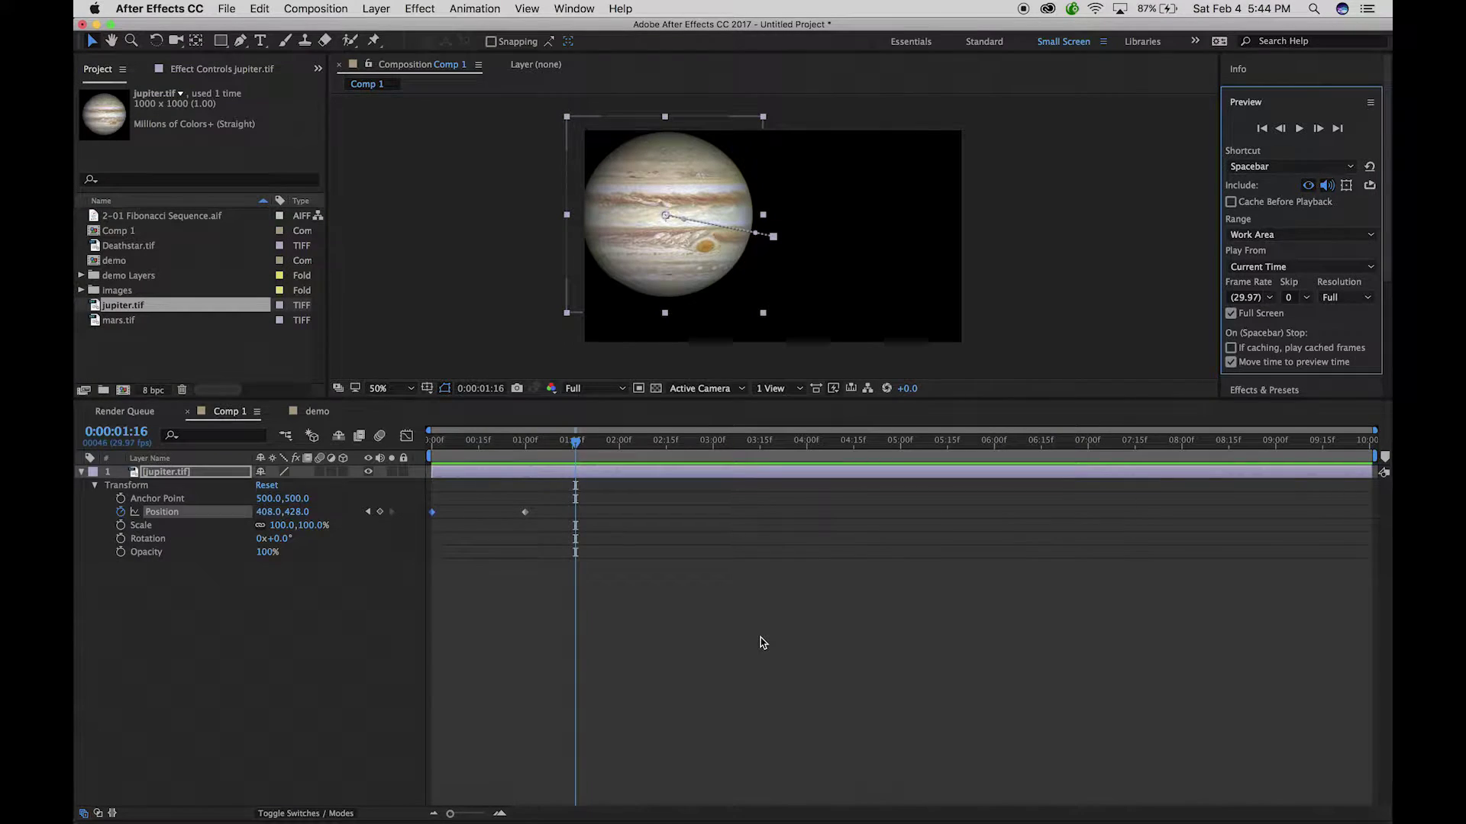
Step: Preview the animation from the start at 100% magnification and return the composition view to 50%
drag(576, 440, 422, 436)
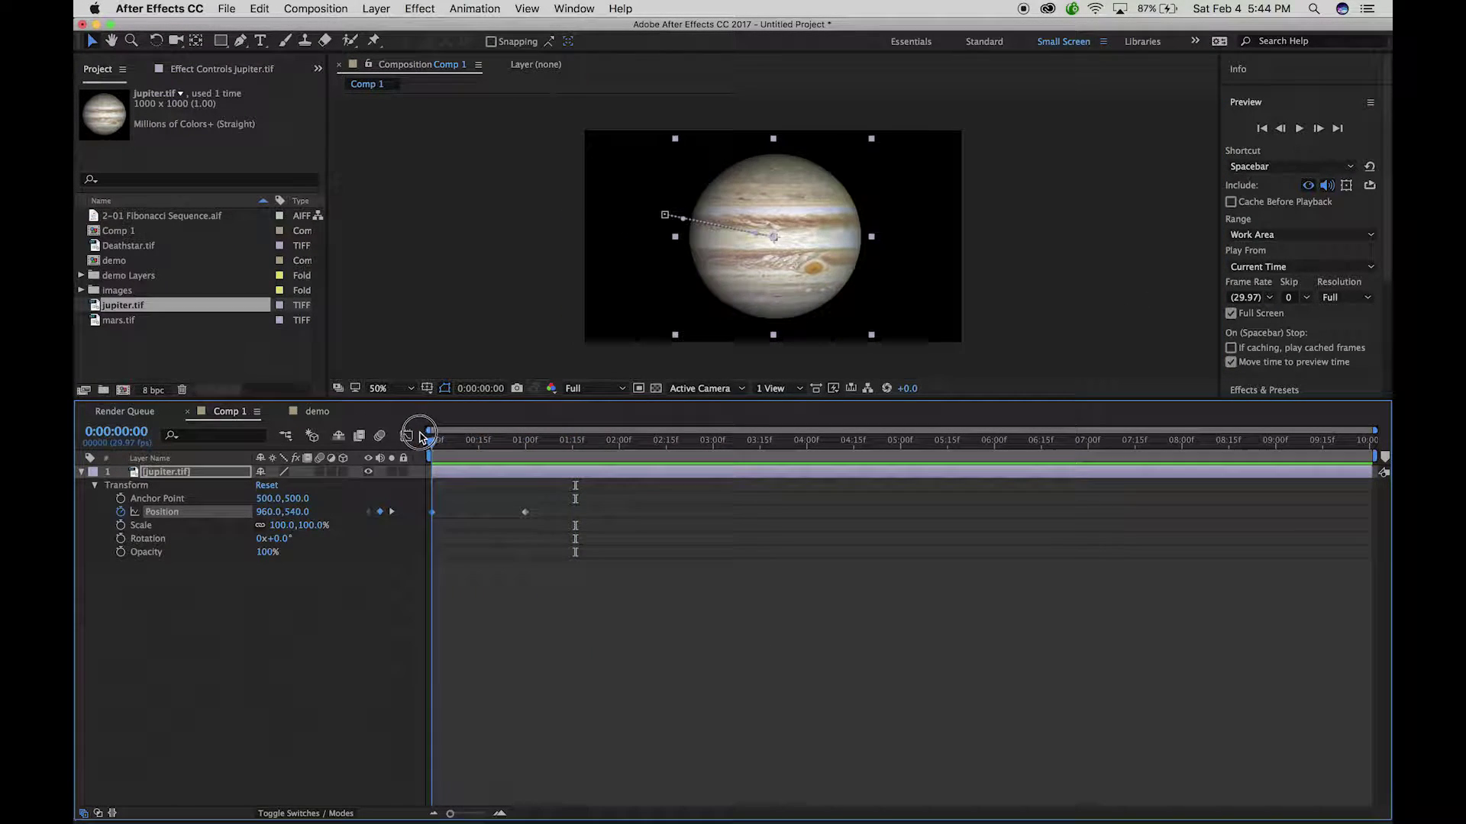
click(411, 391)
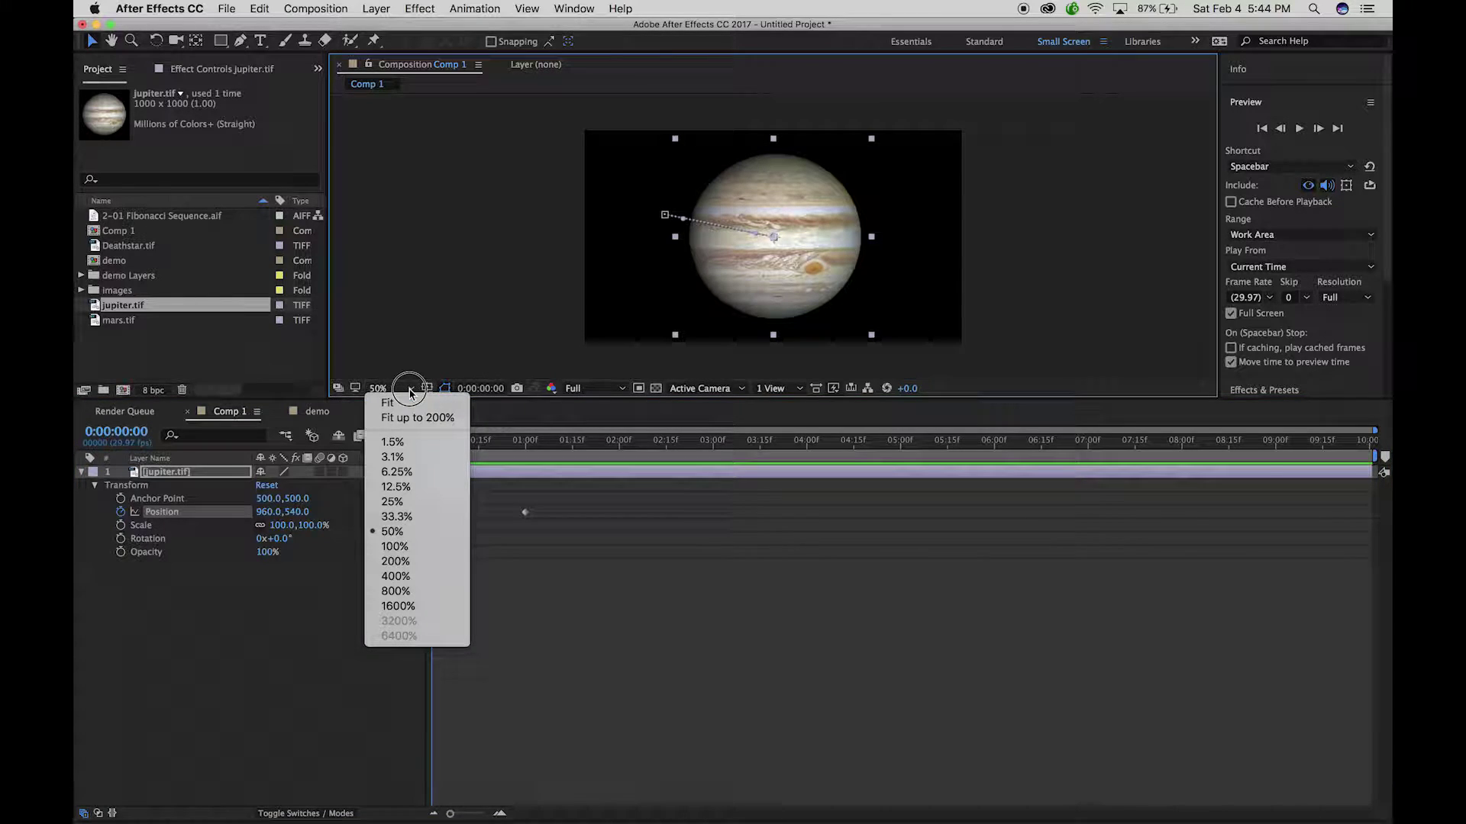
click(397, 547)
key(space)
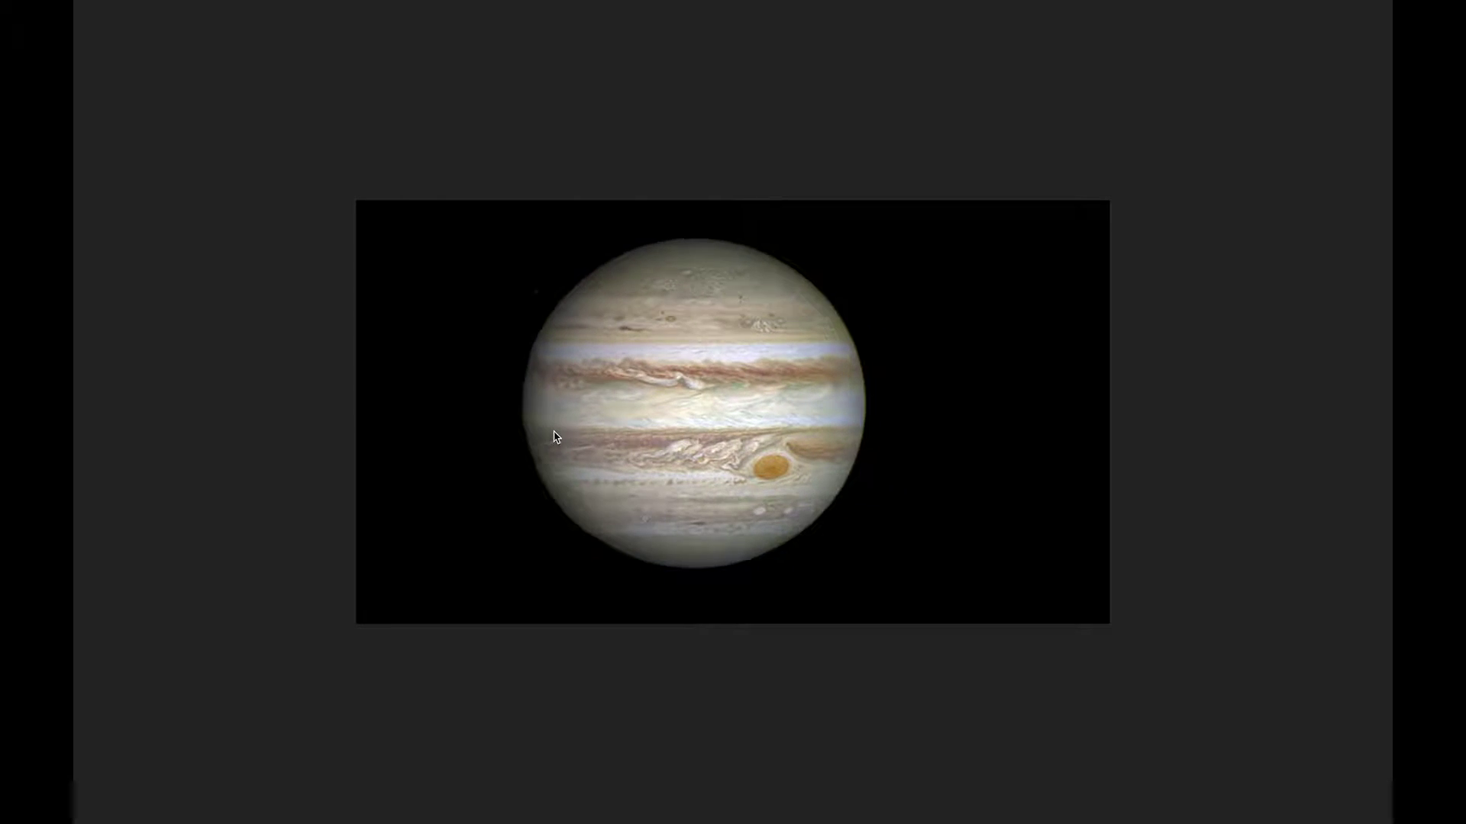
key(space)
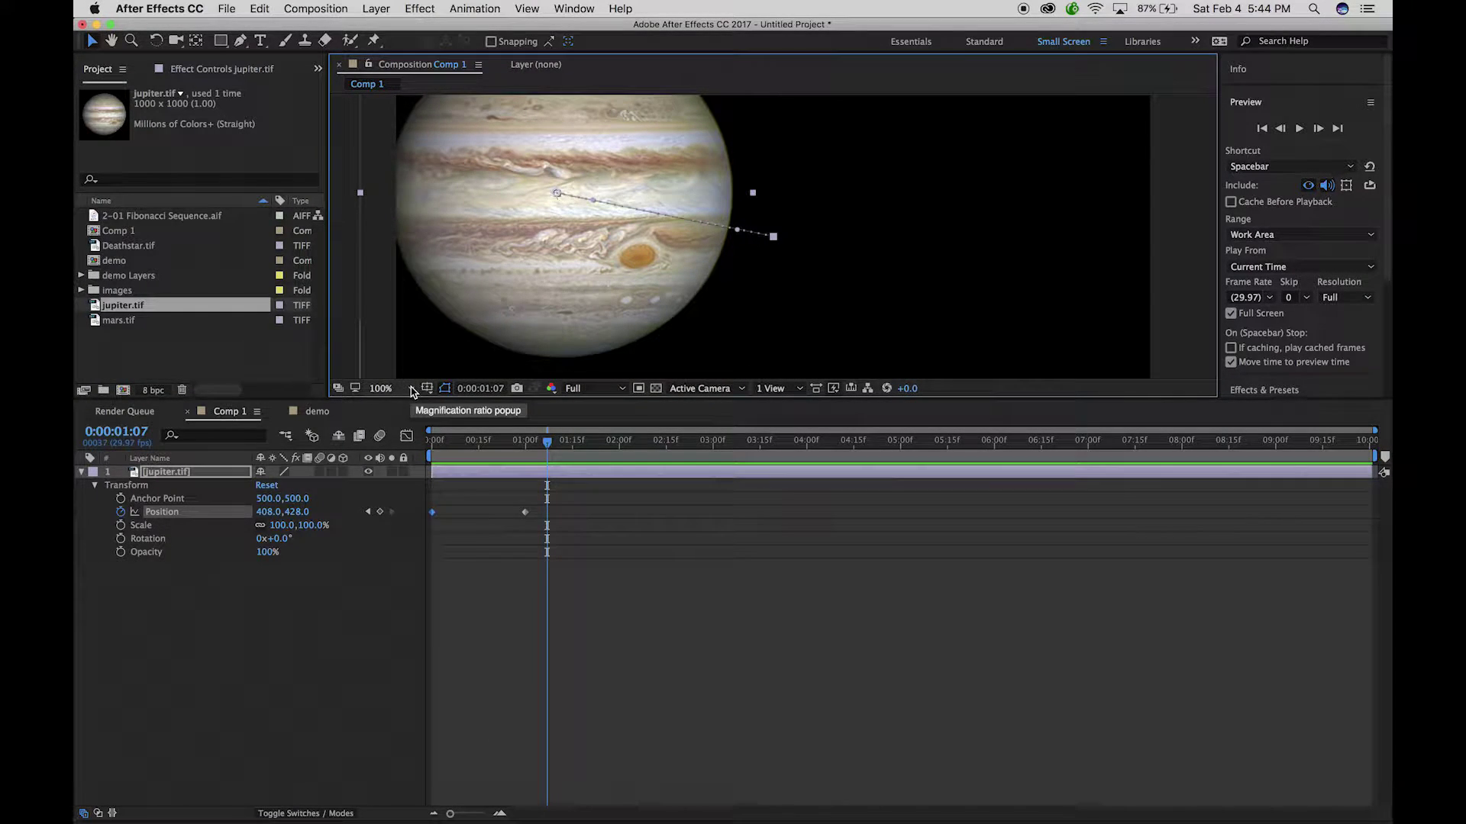
click(412, 389)
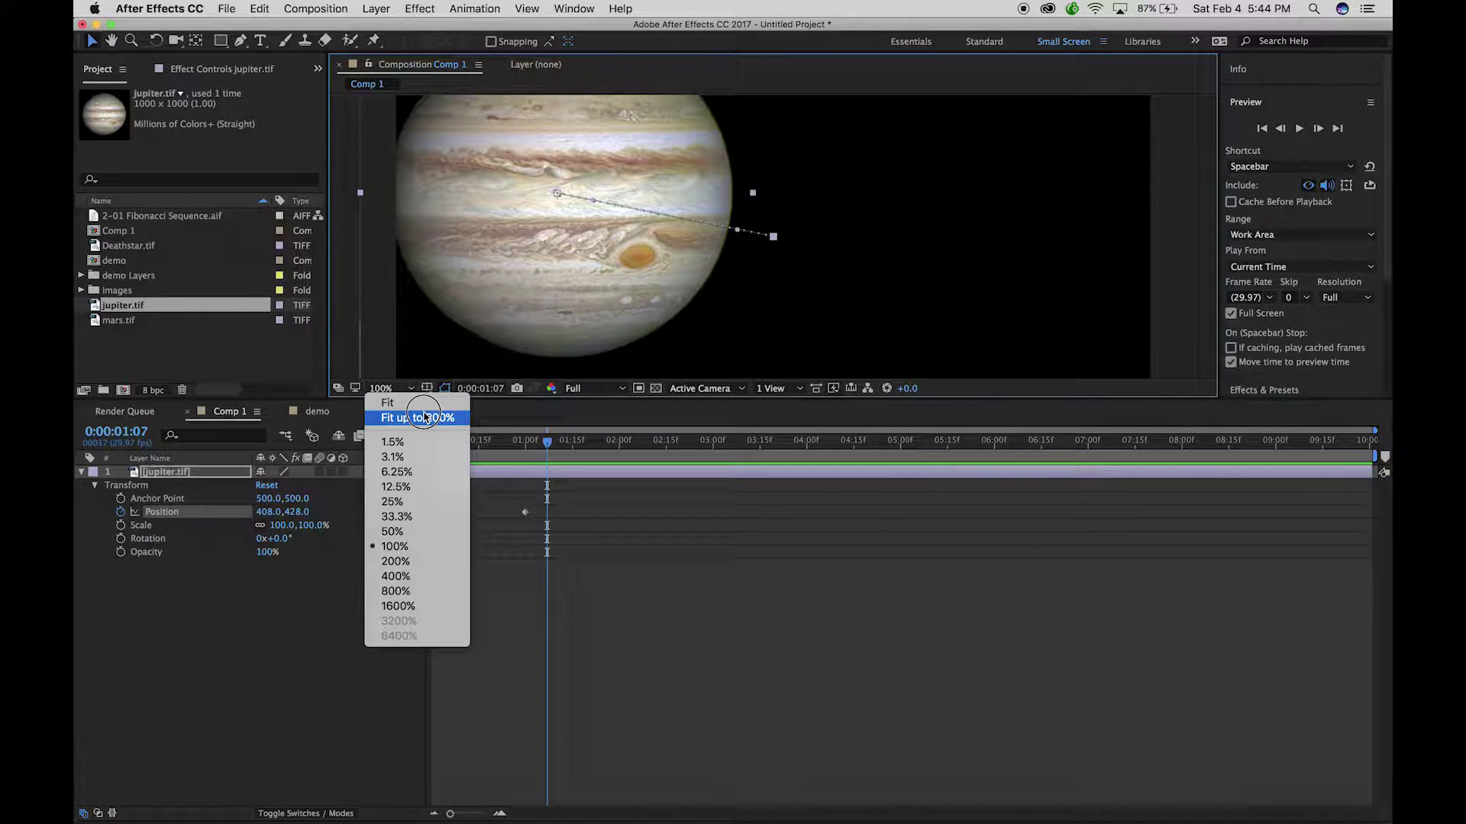
click(394, 532)
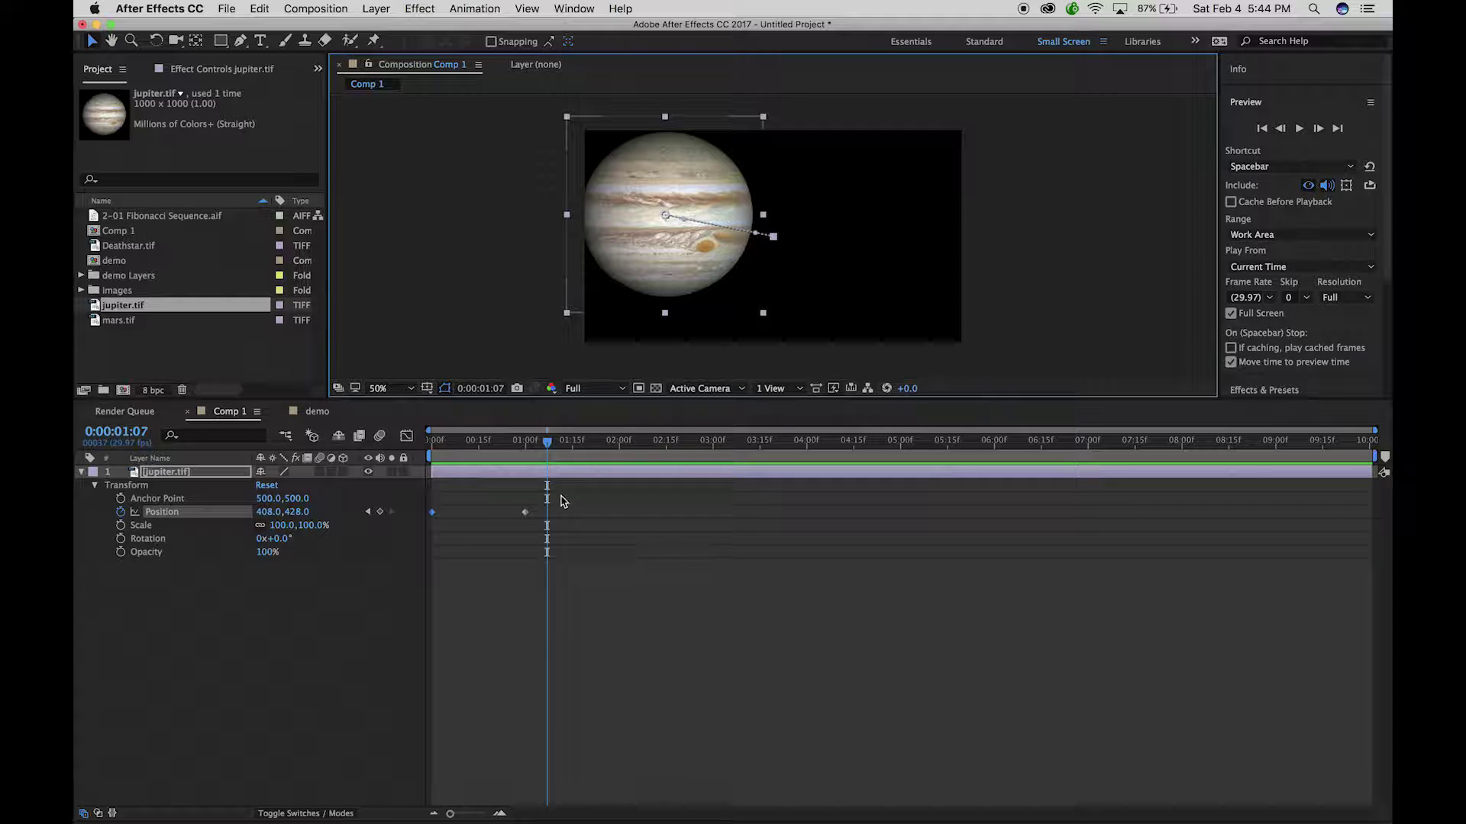
Step: Keyframe the Jupiter layer's Opacity at 100% on the first frame and at 0% at 0:00:01:12
drag(546, 442, 425, 466)
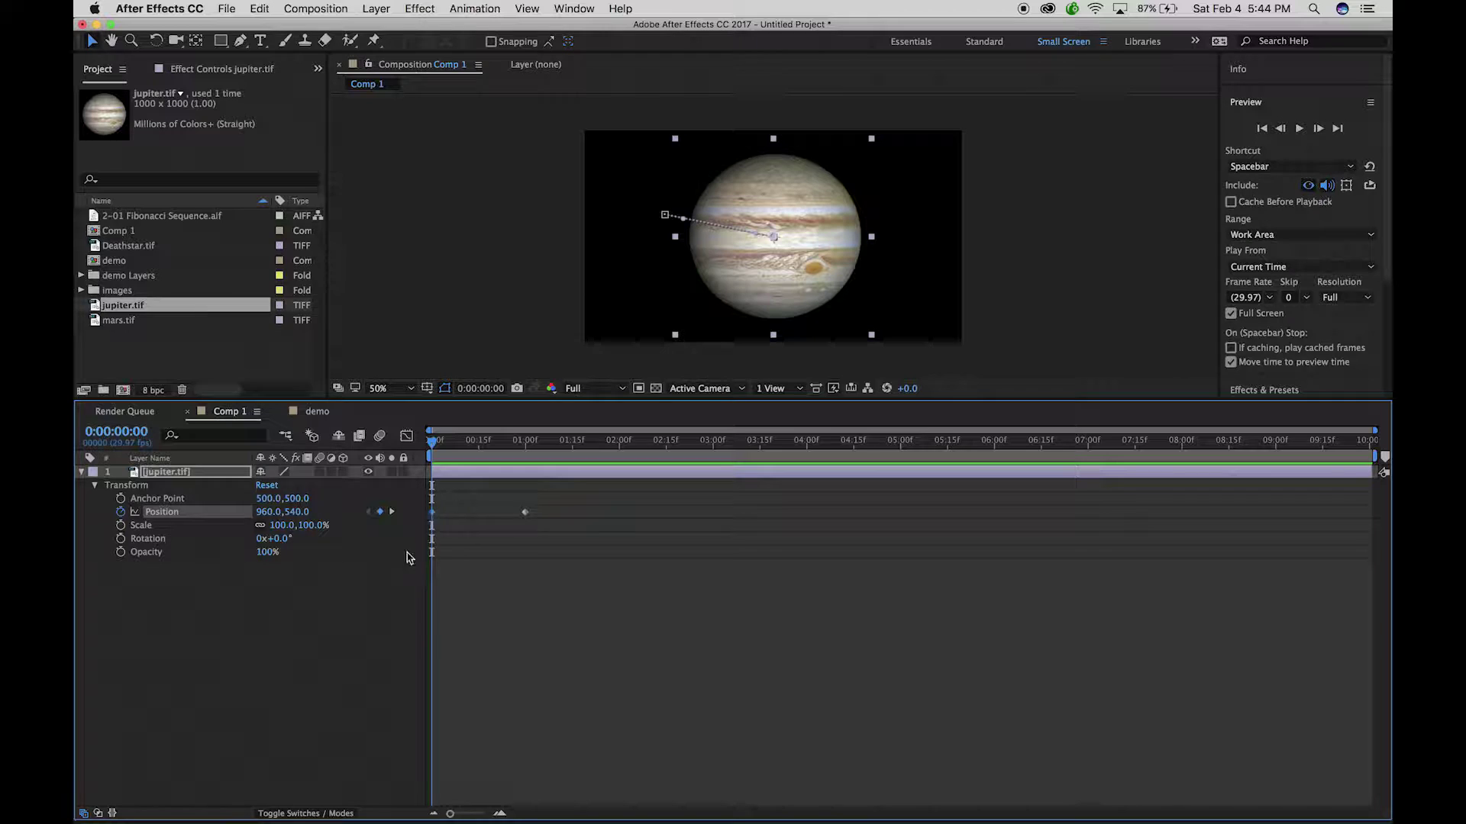
click(120, 553)
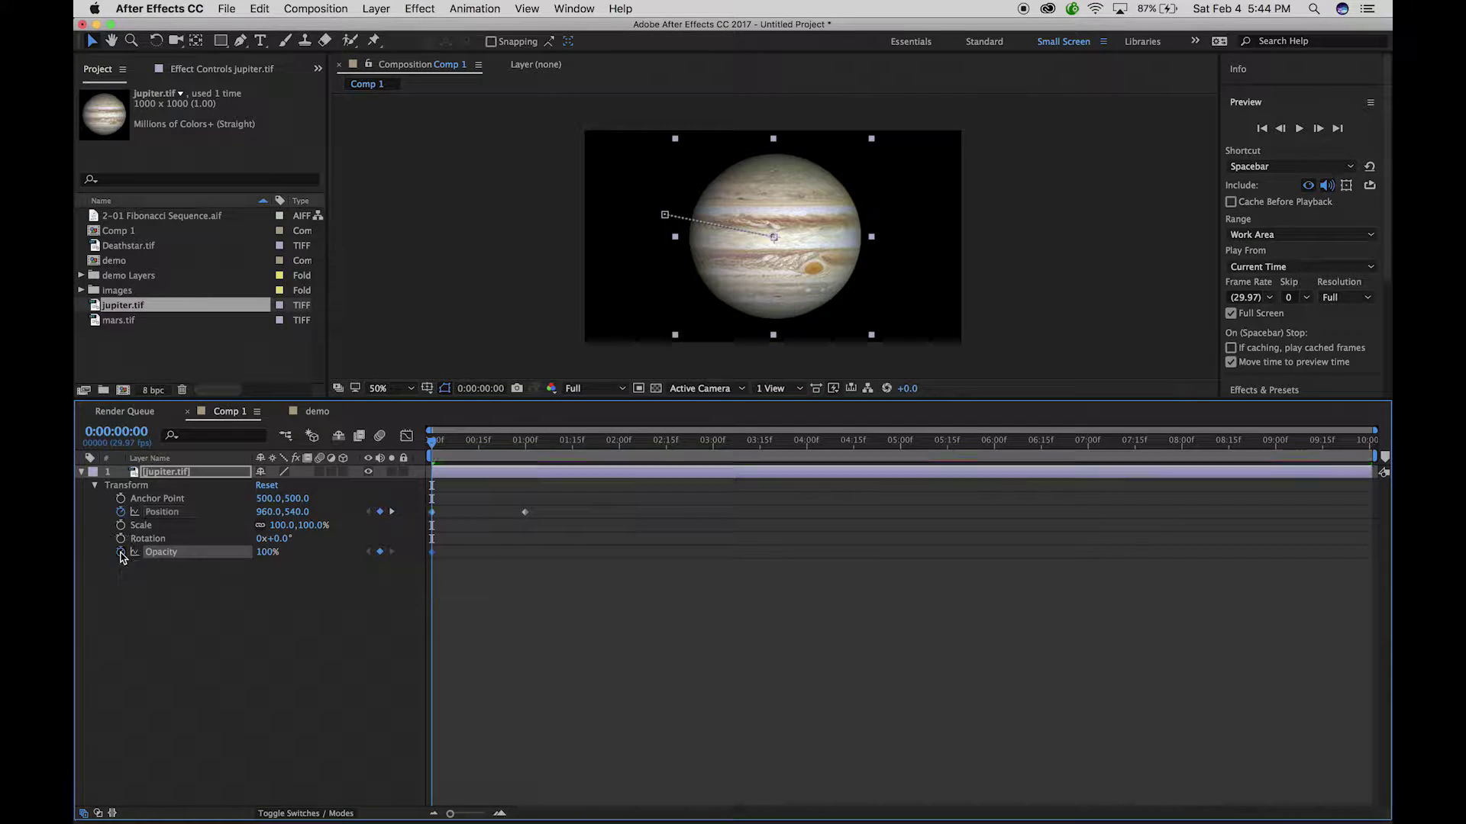
drag(431, 445, 563, 448)
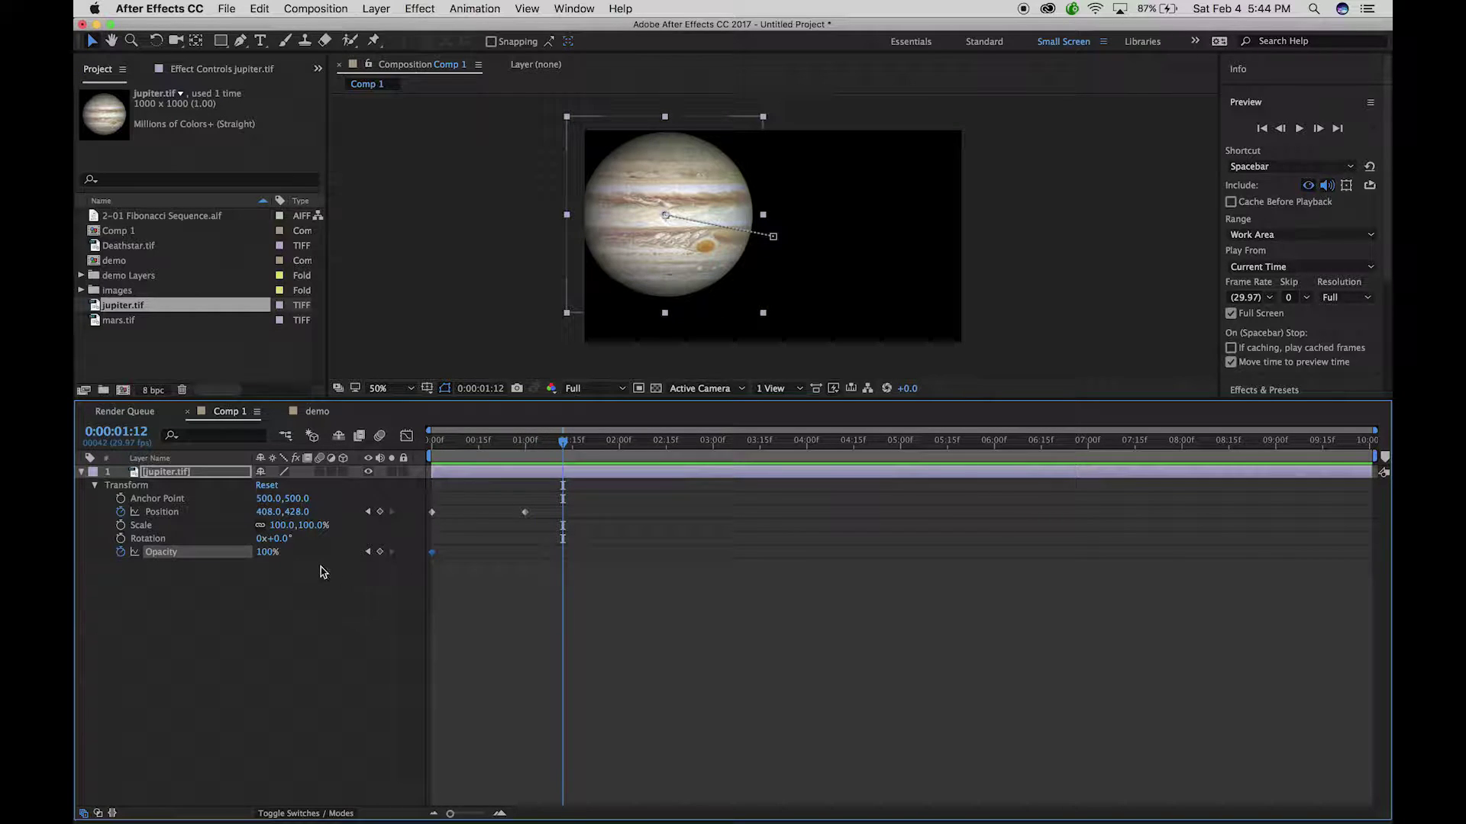
drag(273, 558, 154, 534)
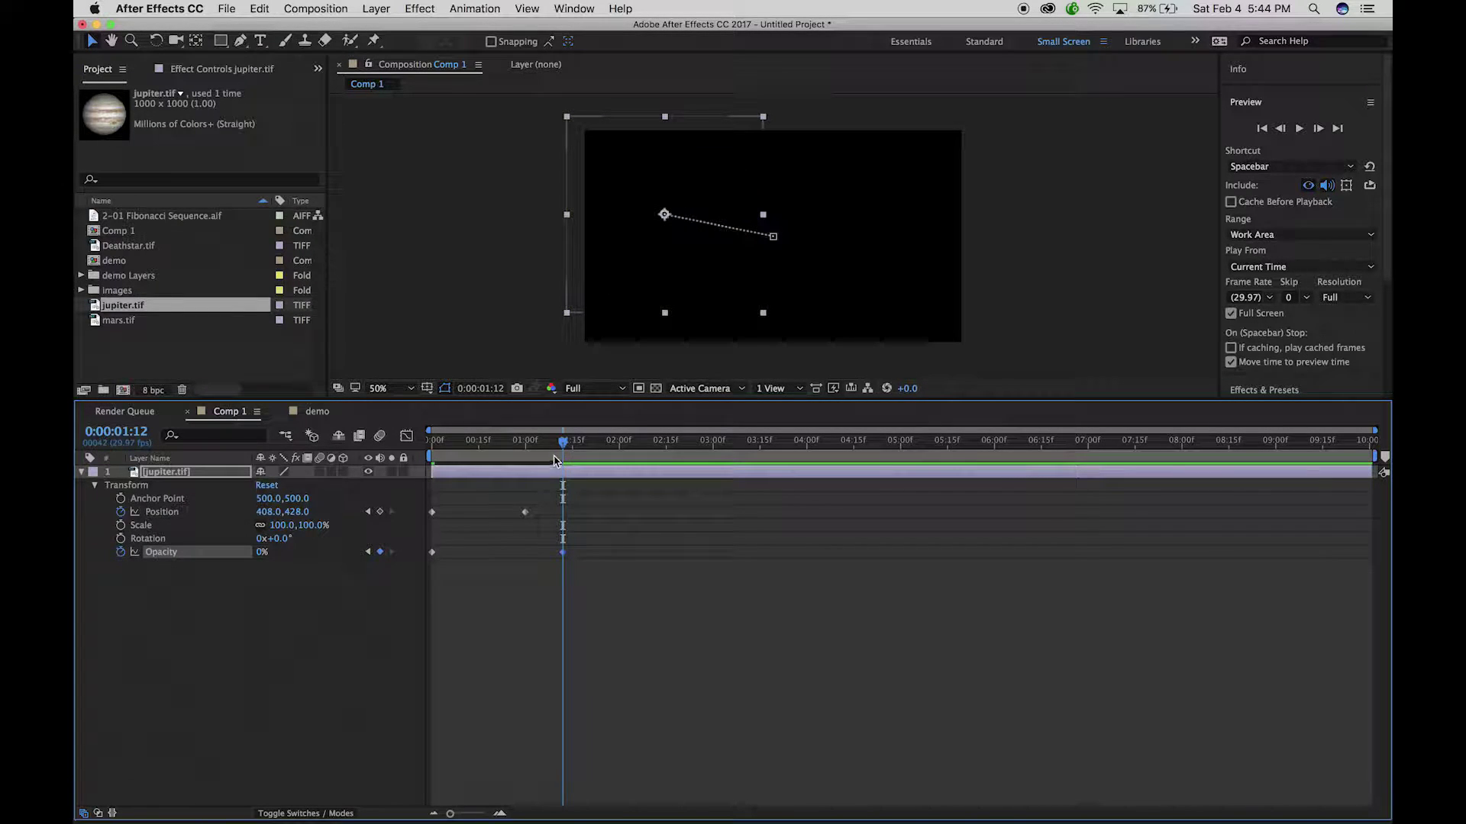
Step: Keyframe the Jupiter layer's Rotation at 0x+0.0° on the first frame and at 3 full revolutions at 0:00:01:00
drag(561, 447, 429, 439)
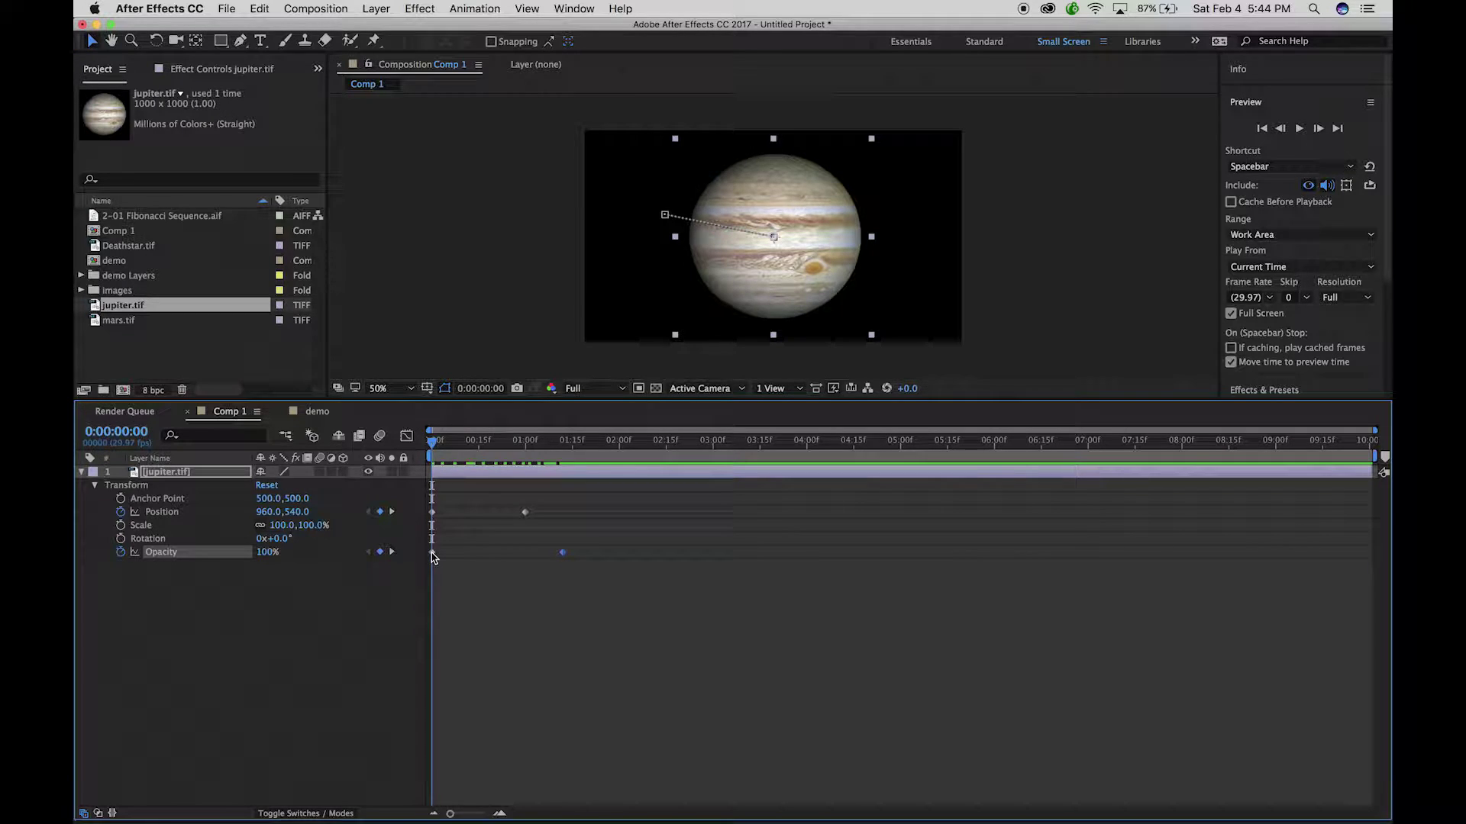
mouse_move(433, 443)
mouse_down()
mouse_move(573, 445)
mouse_move(433, 443)
mouse_up()
click(120, 539)
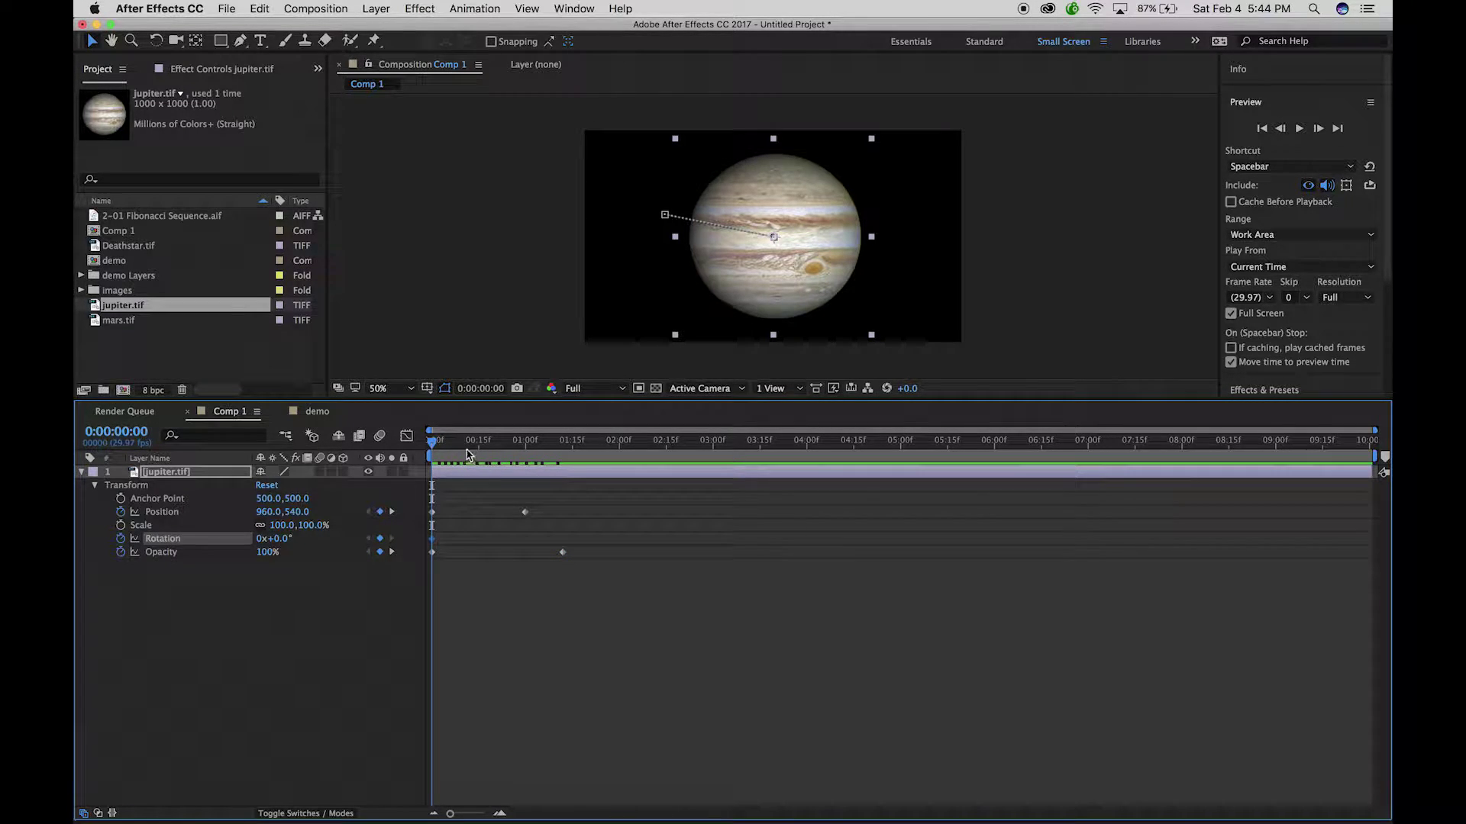
drag(435, 449, 526, 448)
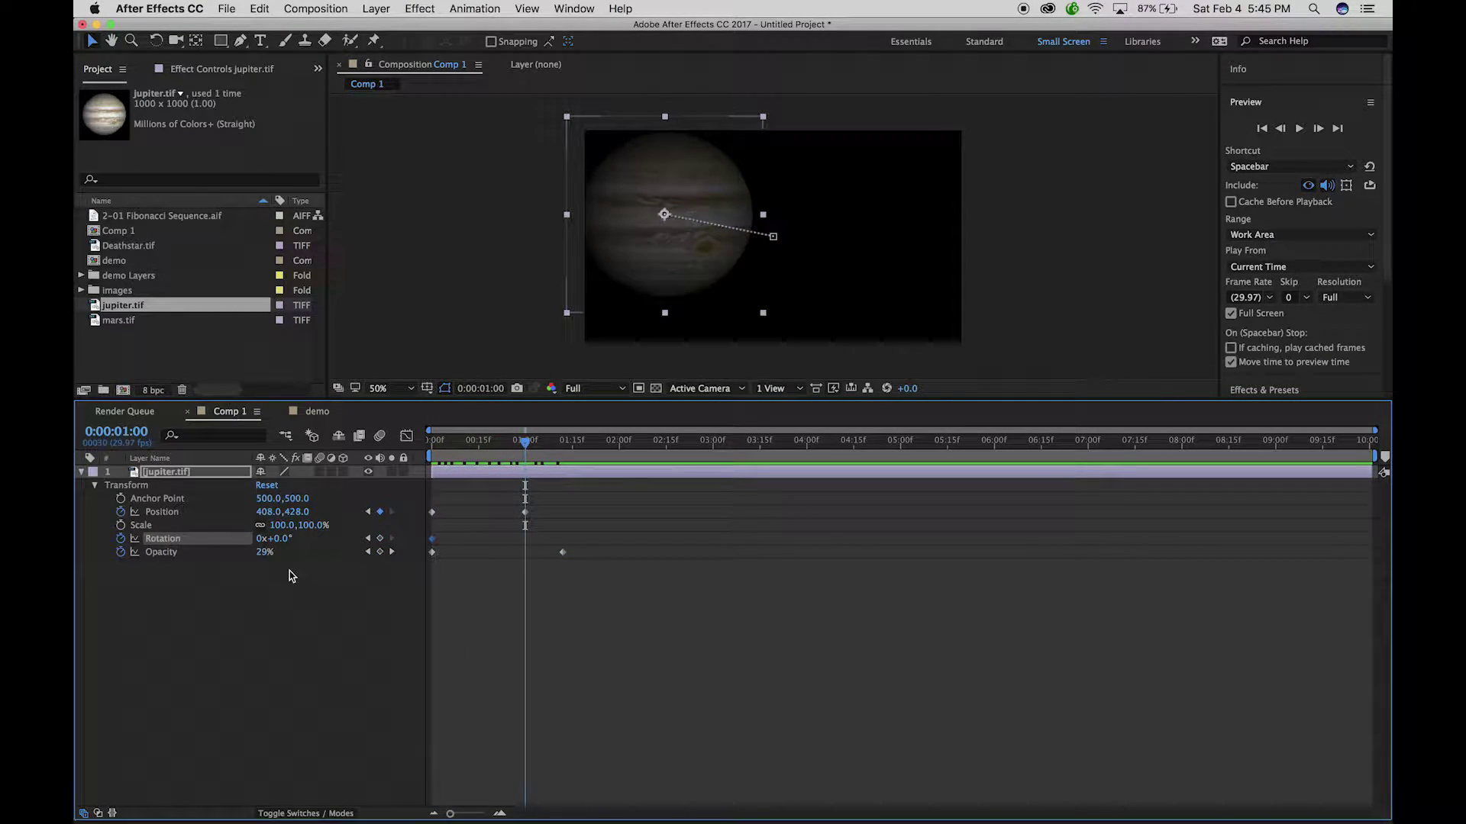
drag(281, 540, 196, 540)
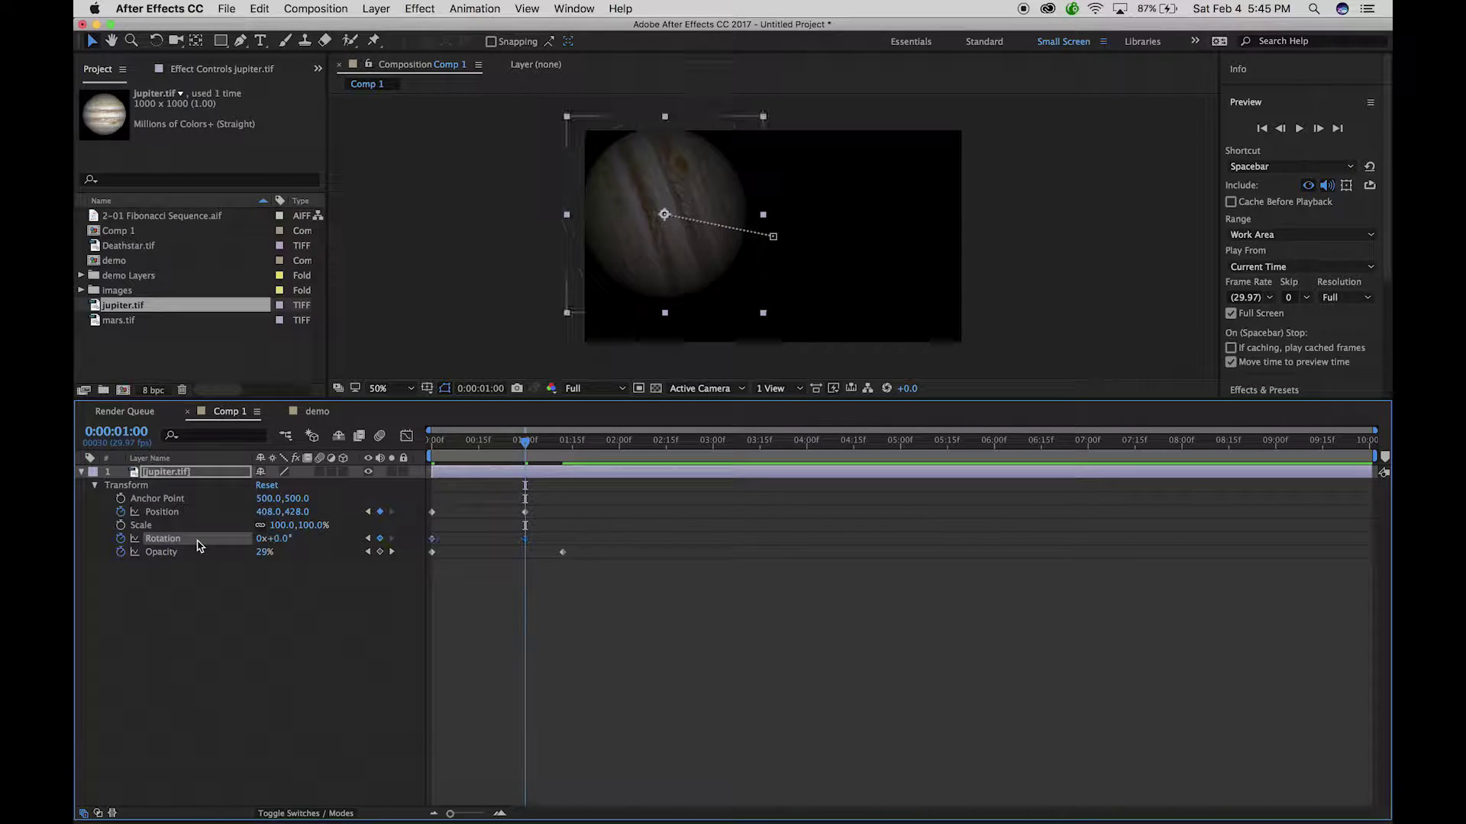
key(super+z)
click(261, 539)
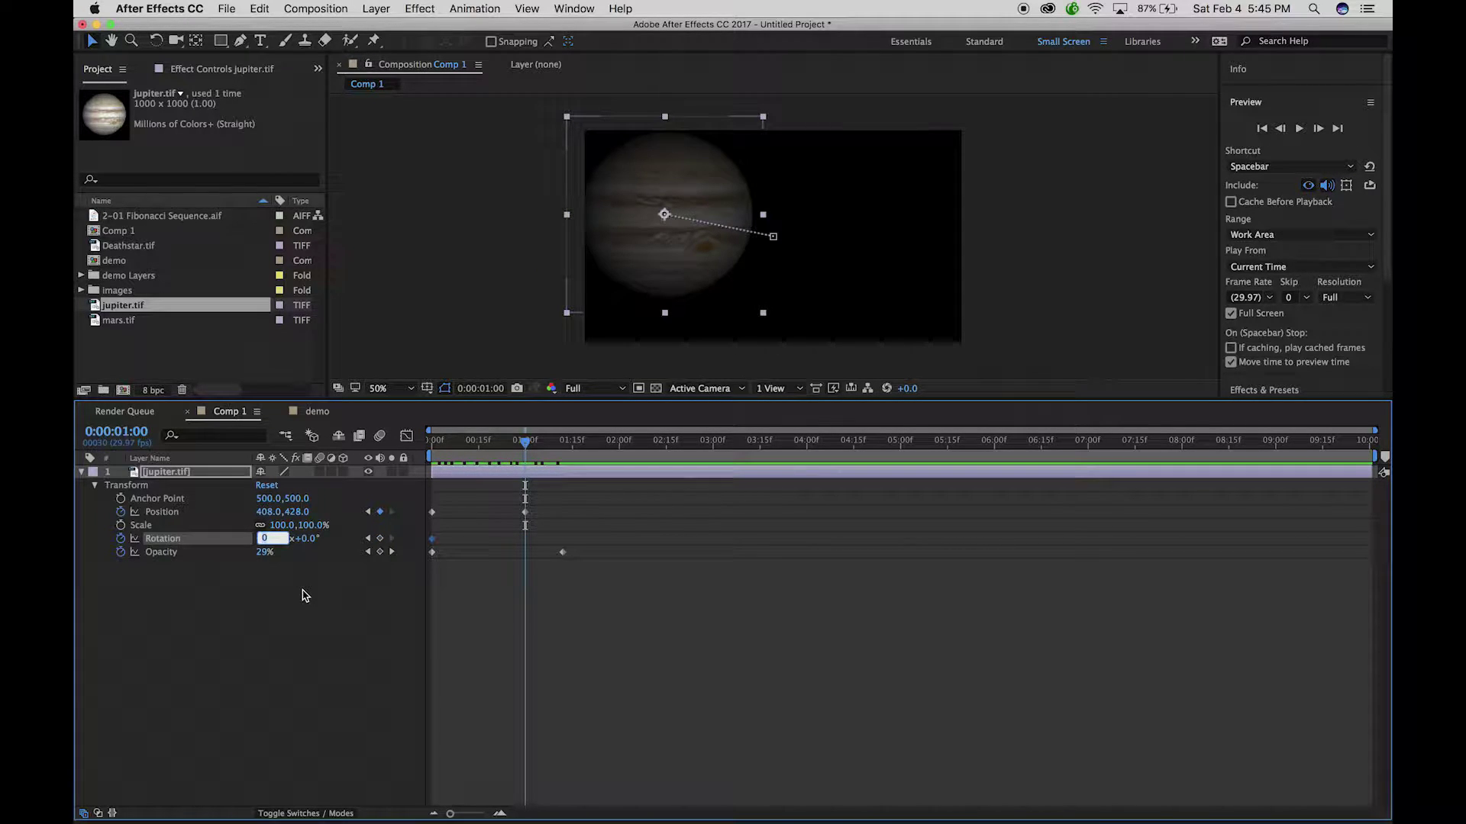
text(3)
Step: Scrub between the Rotation keyframes and preview the animation from the first frame to check Jupiter's spin
drag(525, 443, 430, 444)
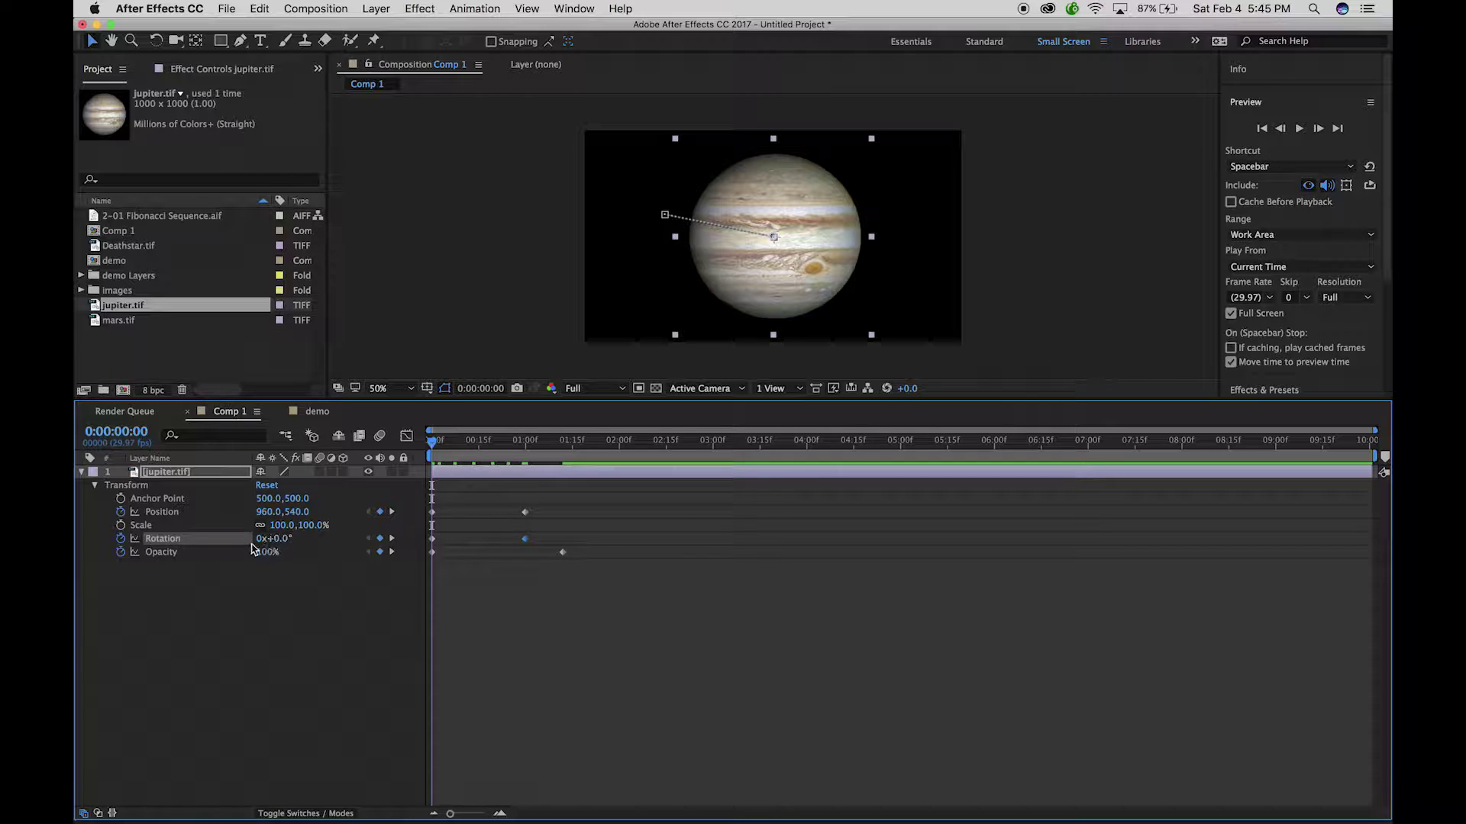
drag(432, 441, 520, 457)
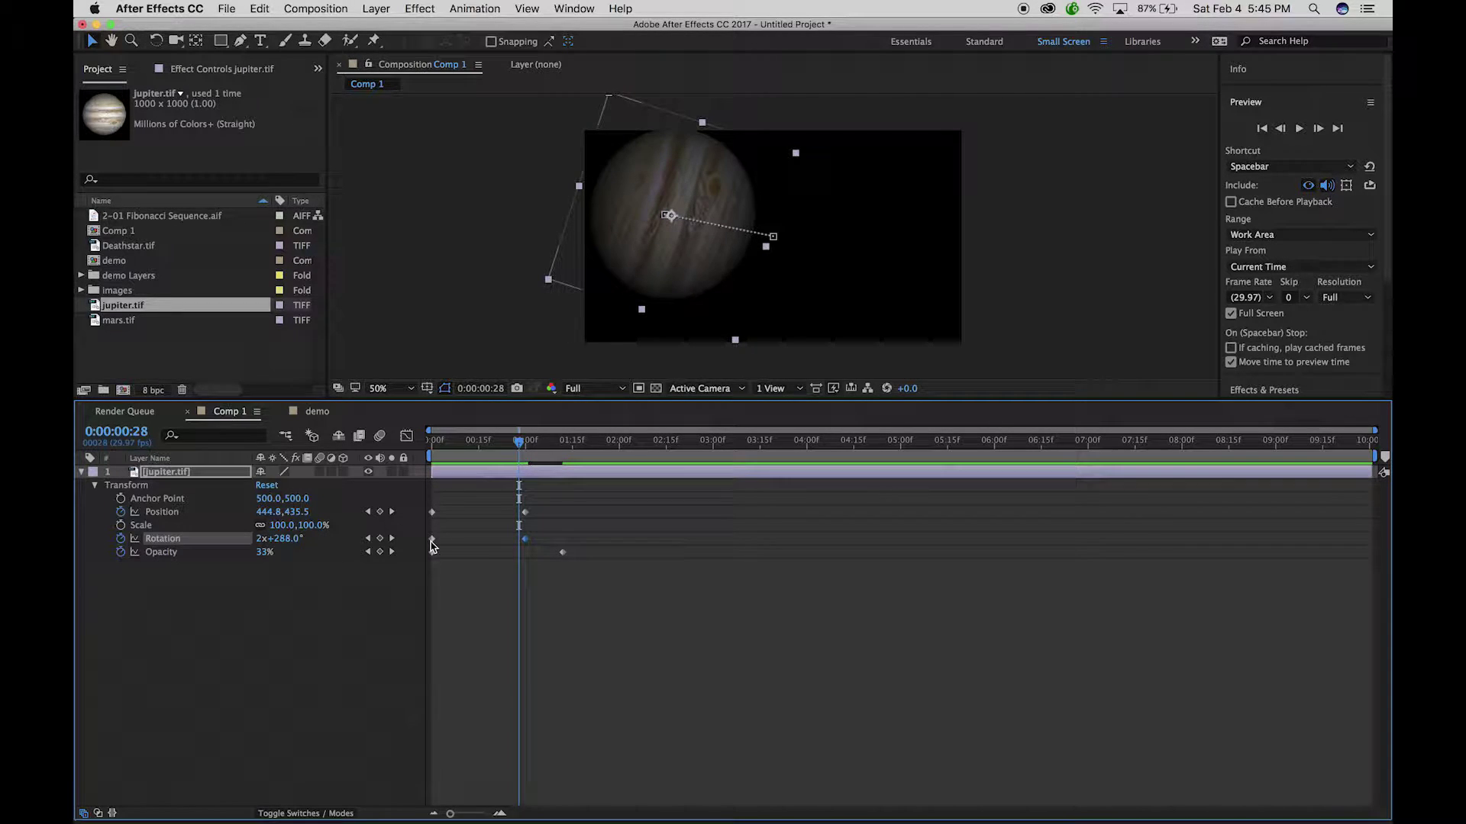
drag(518, 454, 482, 456)
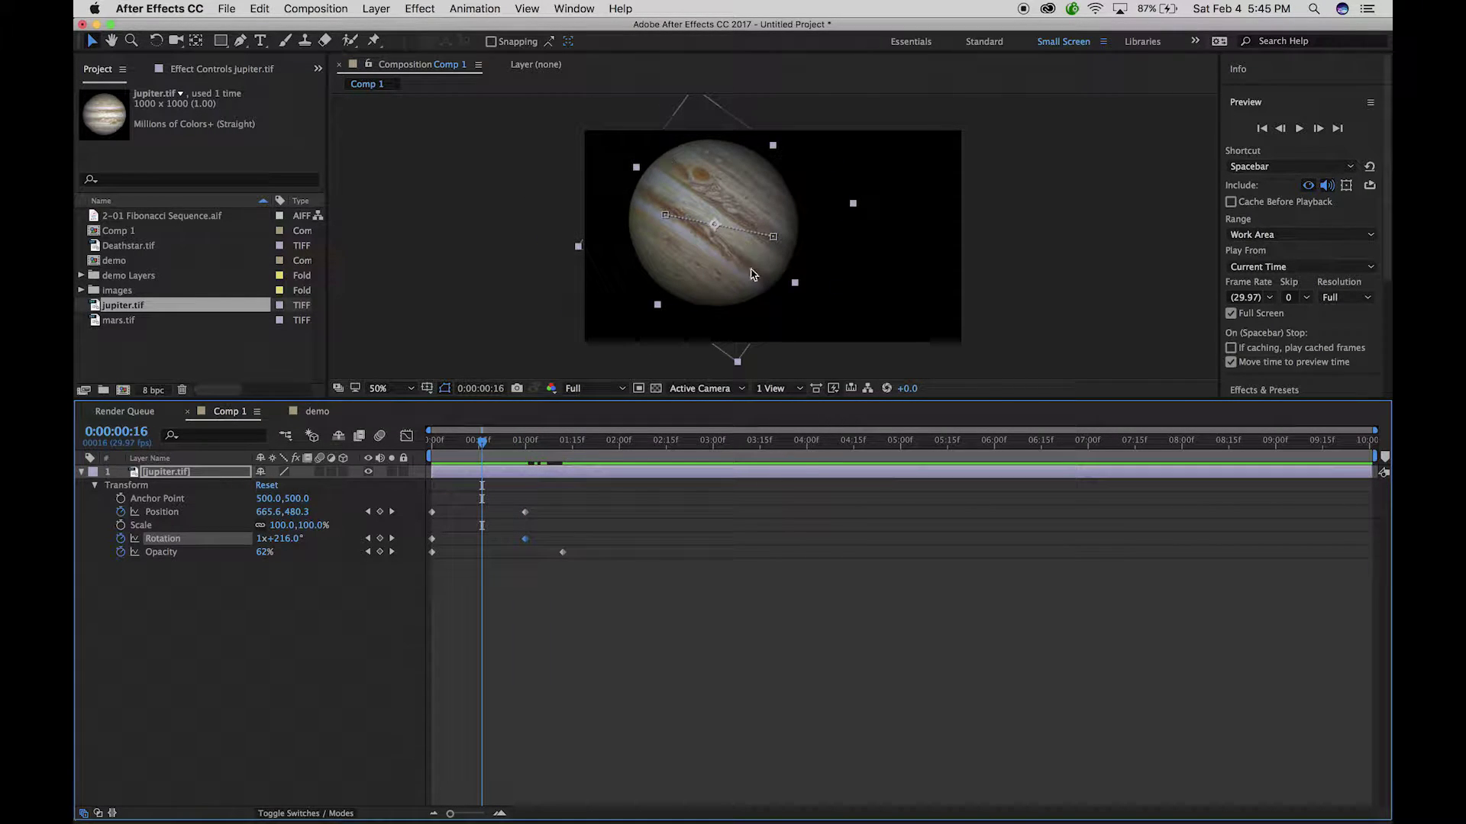
drag(488, 443, 431, 442)
key(space)
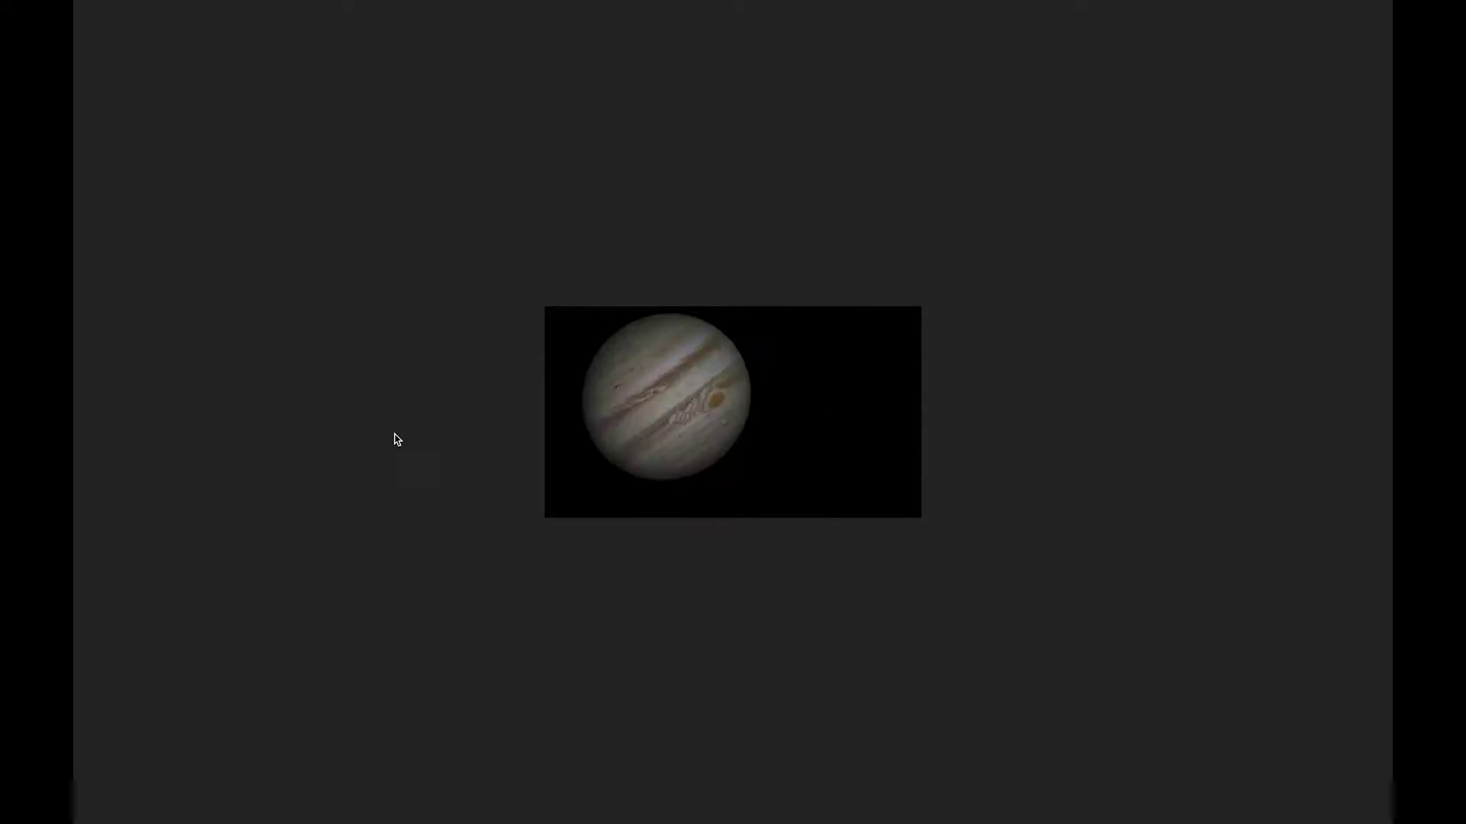
key(space)
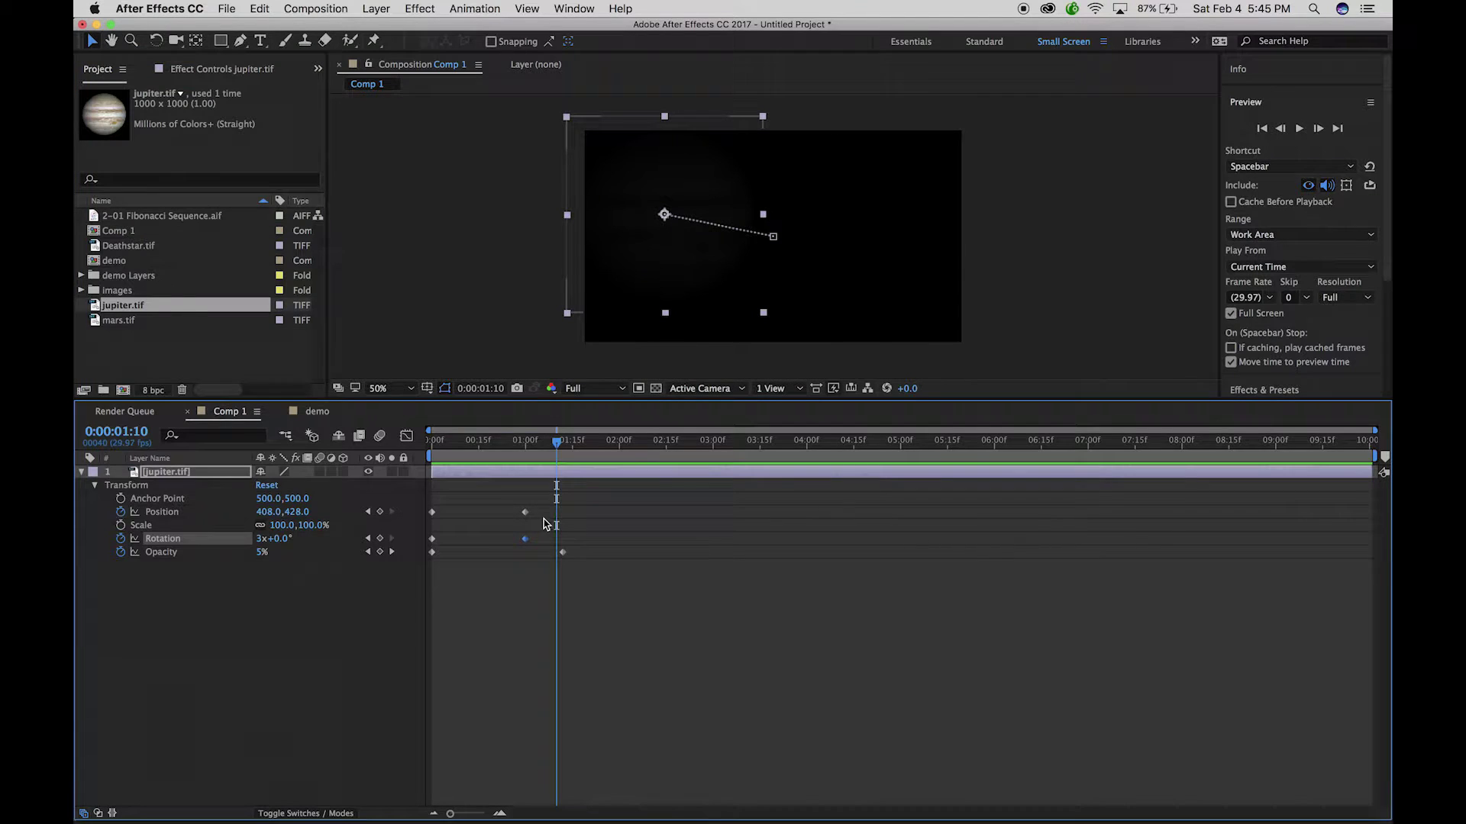
Step: Keyframe the Jupiter layer's Scale at 100% on the first frame and at 34% at 0:00:01:12
click(399, 452)
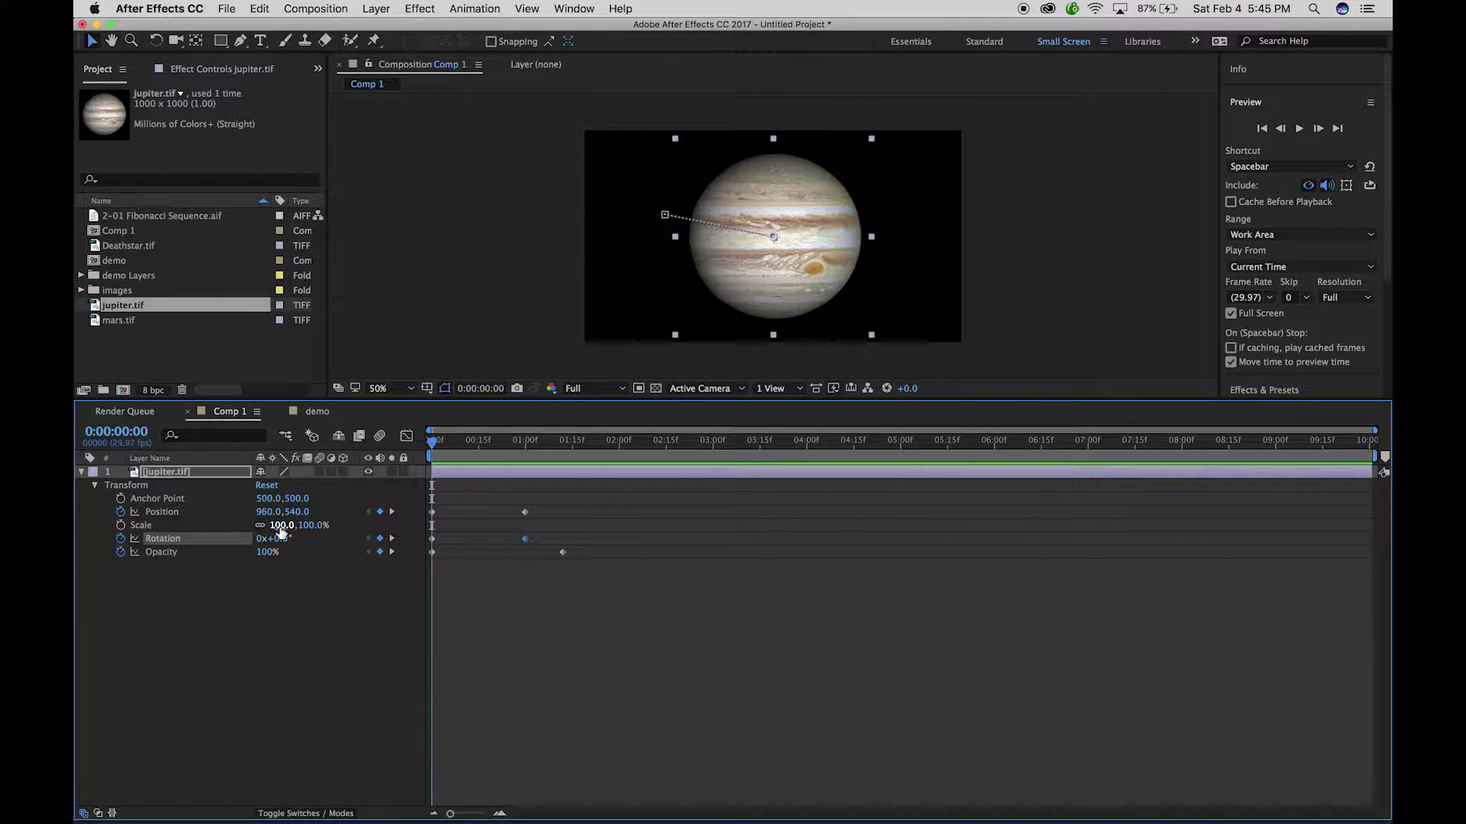
click(120, 525)
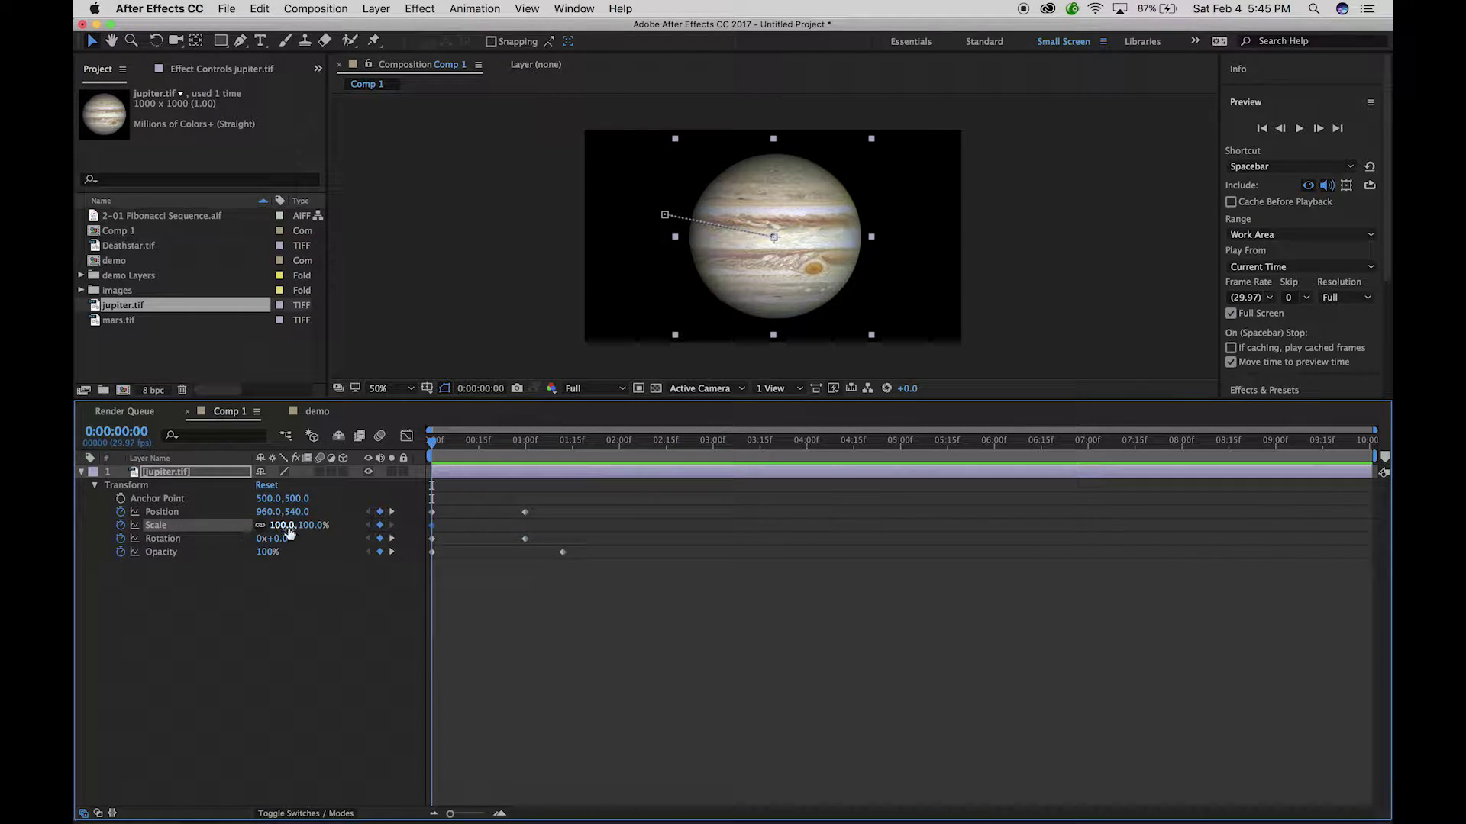
drag(436, 447, 566, 453)
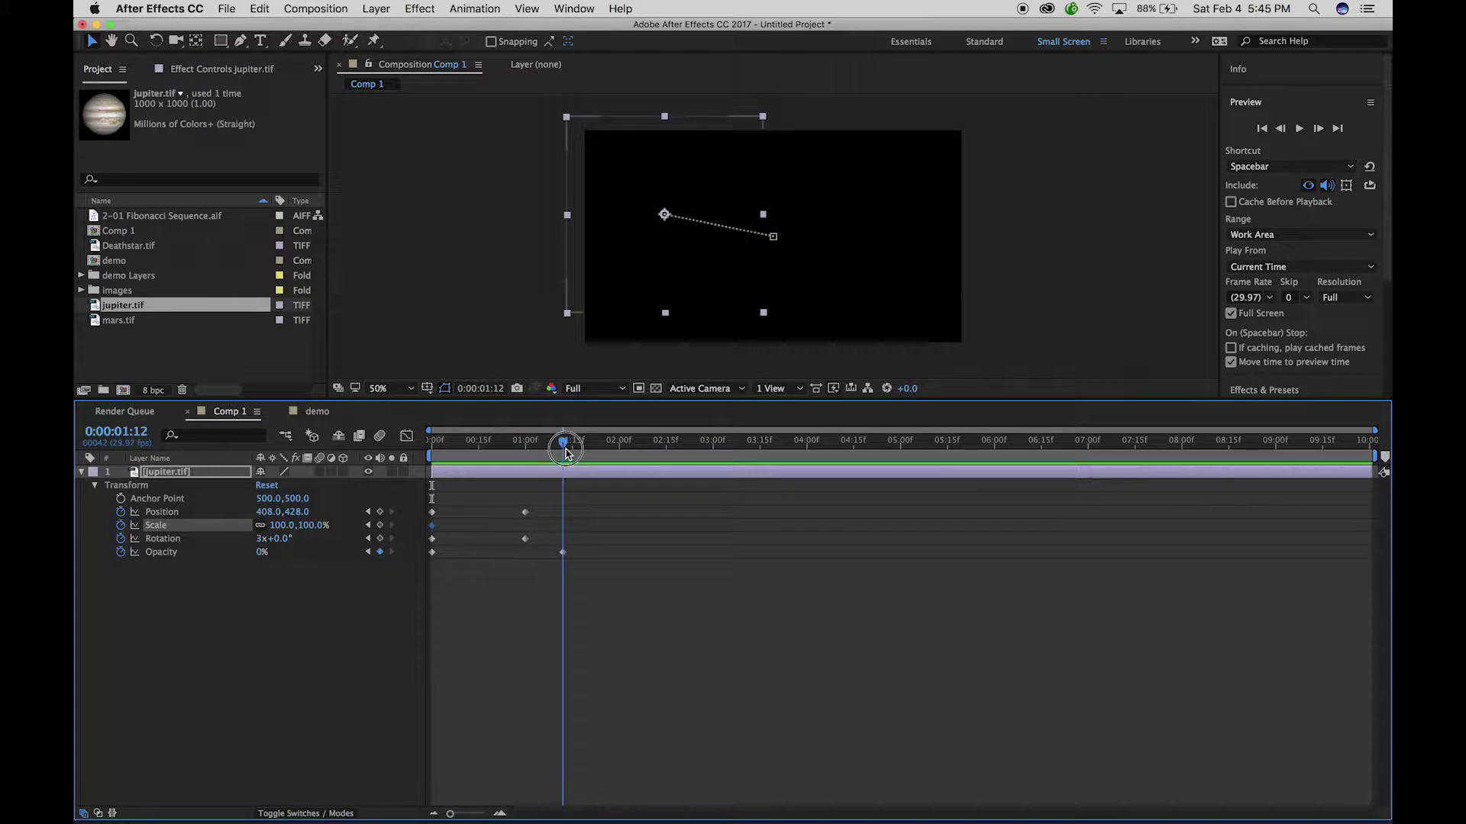
drag(304, 525, 260, 533)
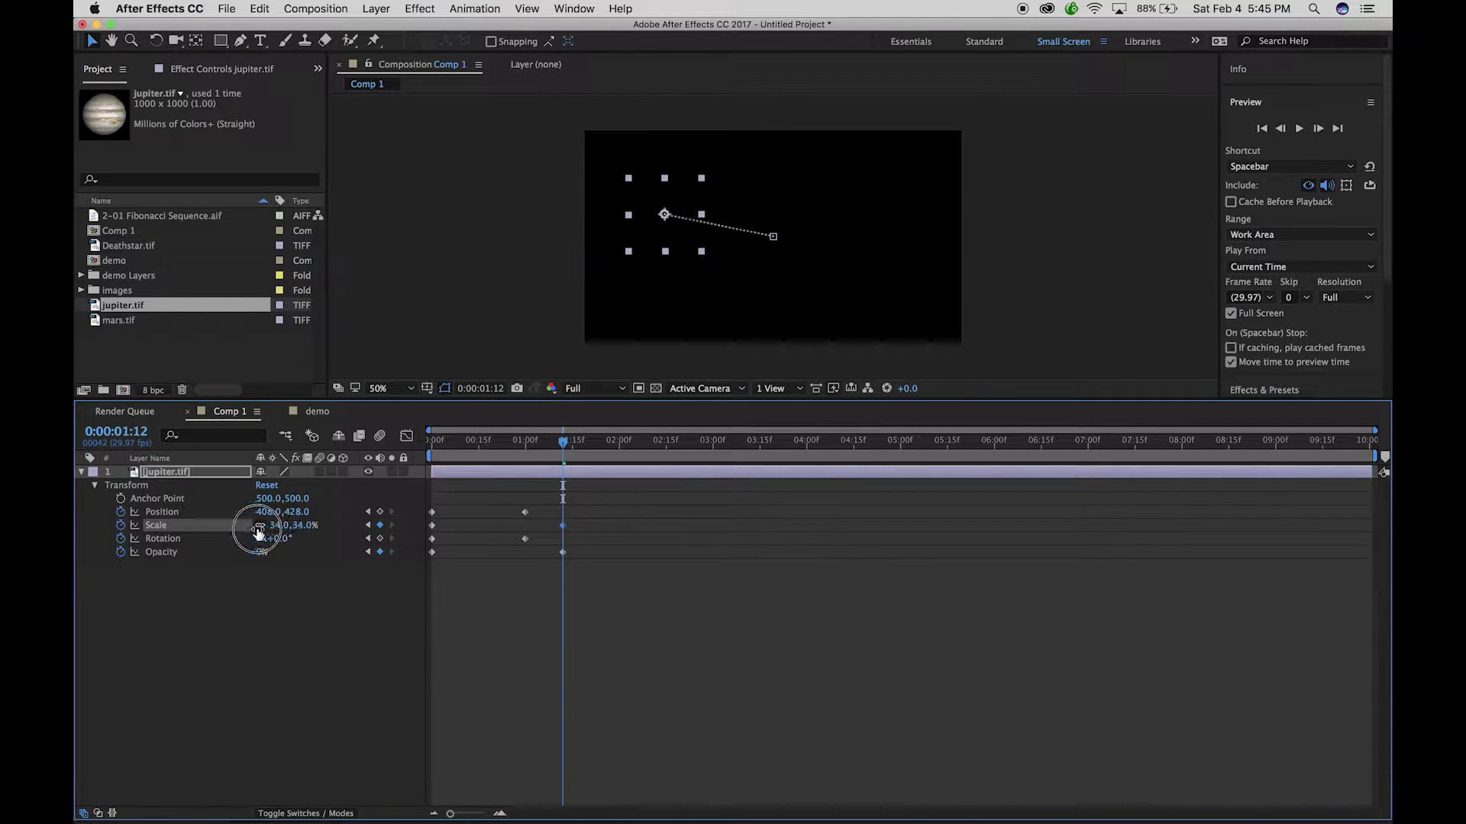
Step: Try enlarging the Jupiter layer's Scale to 286% on the first frame, and undo the change
drag(564, 441, 397, 436)
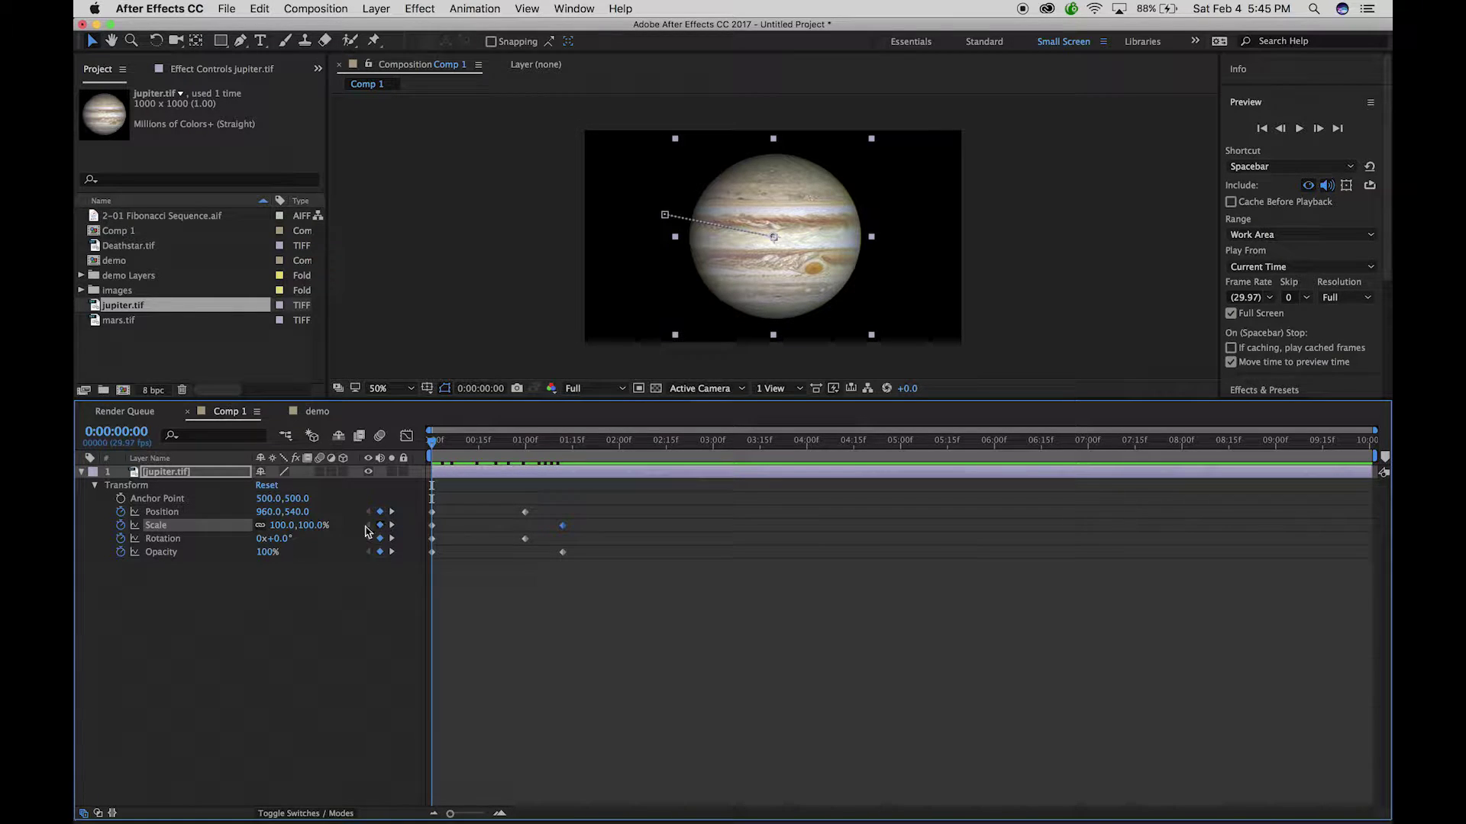
drag(317, 527, 461, 538)
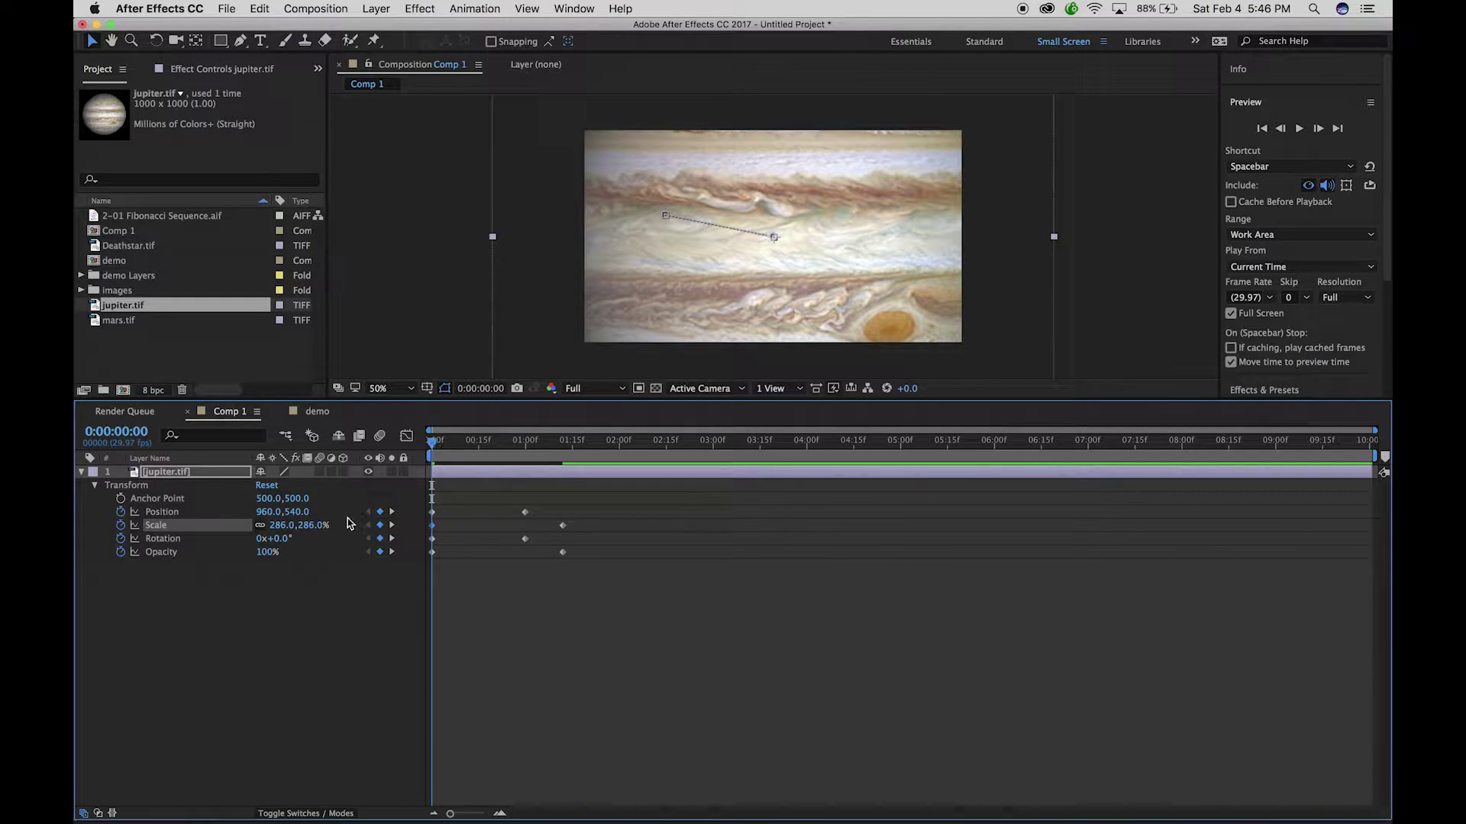
key(super+z)
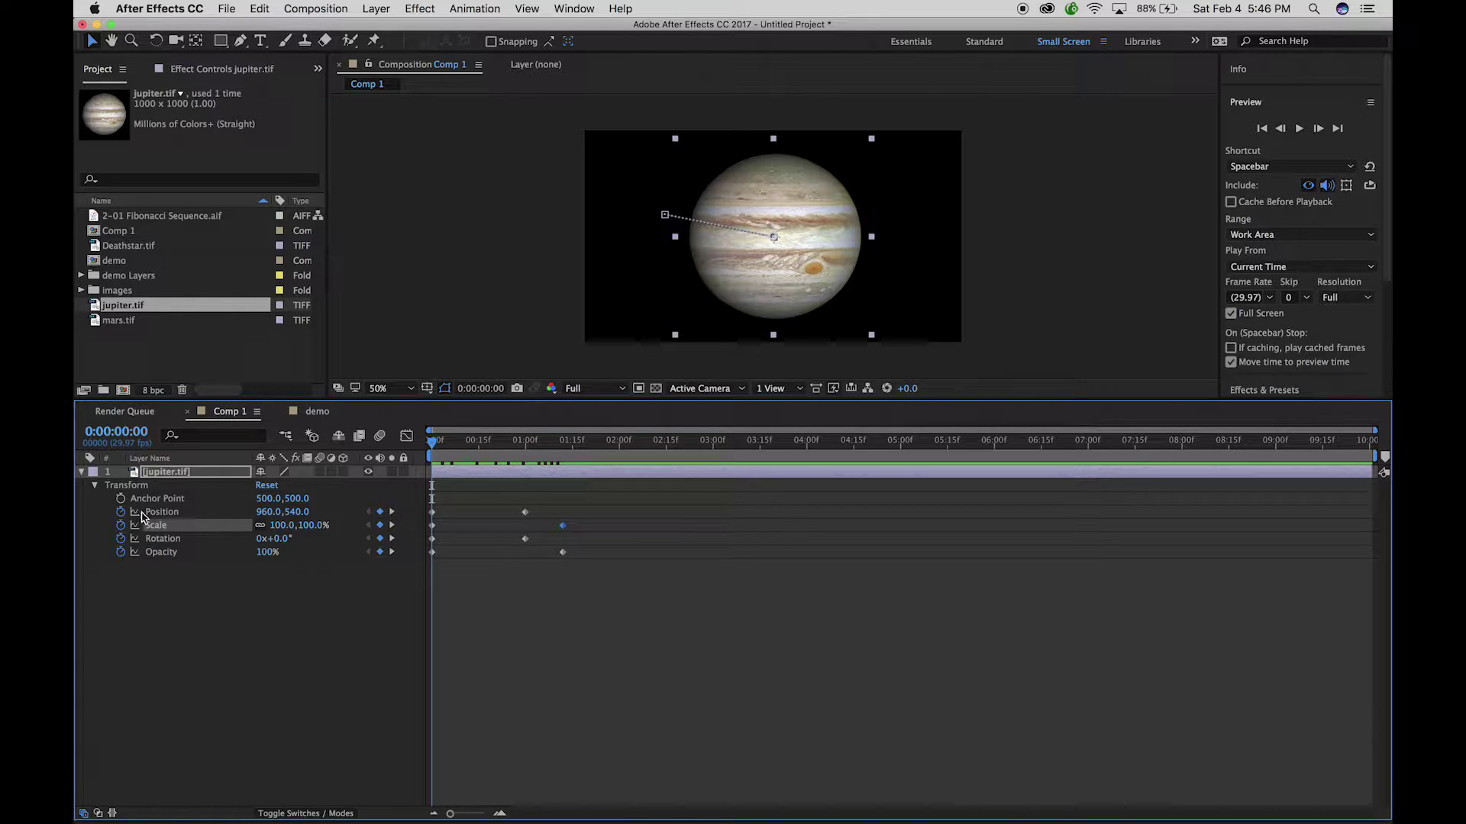
Step: Try moving the Jupiter layer's anchor point outside the planet to about -212, 532 with the Pan Behind tool
click(155, 499)
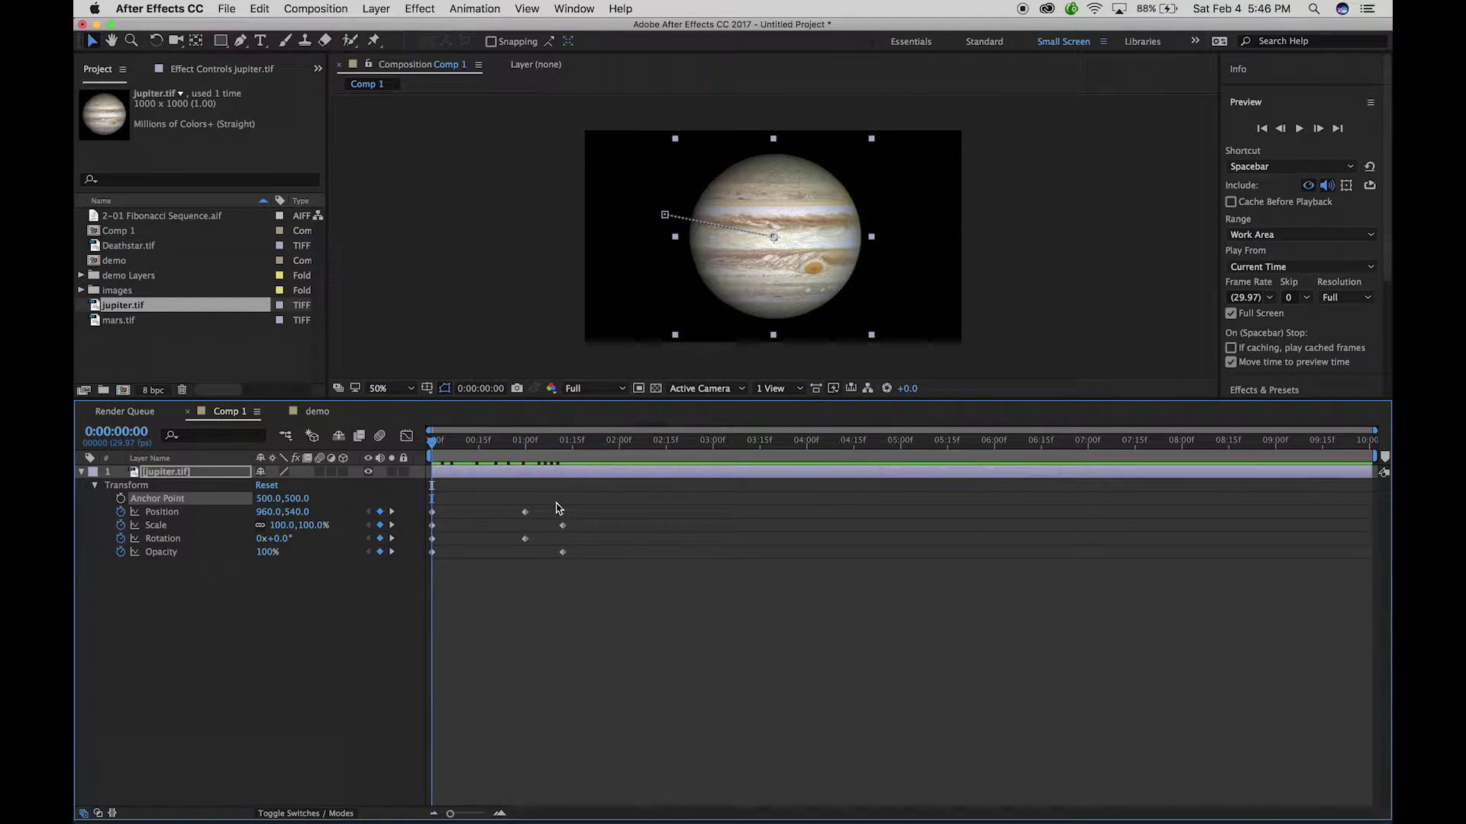
key(comma)
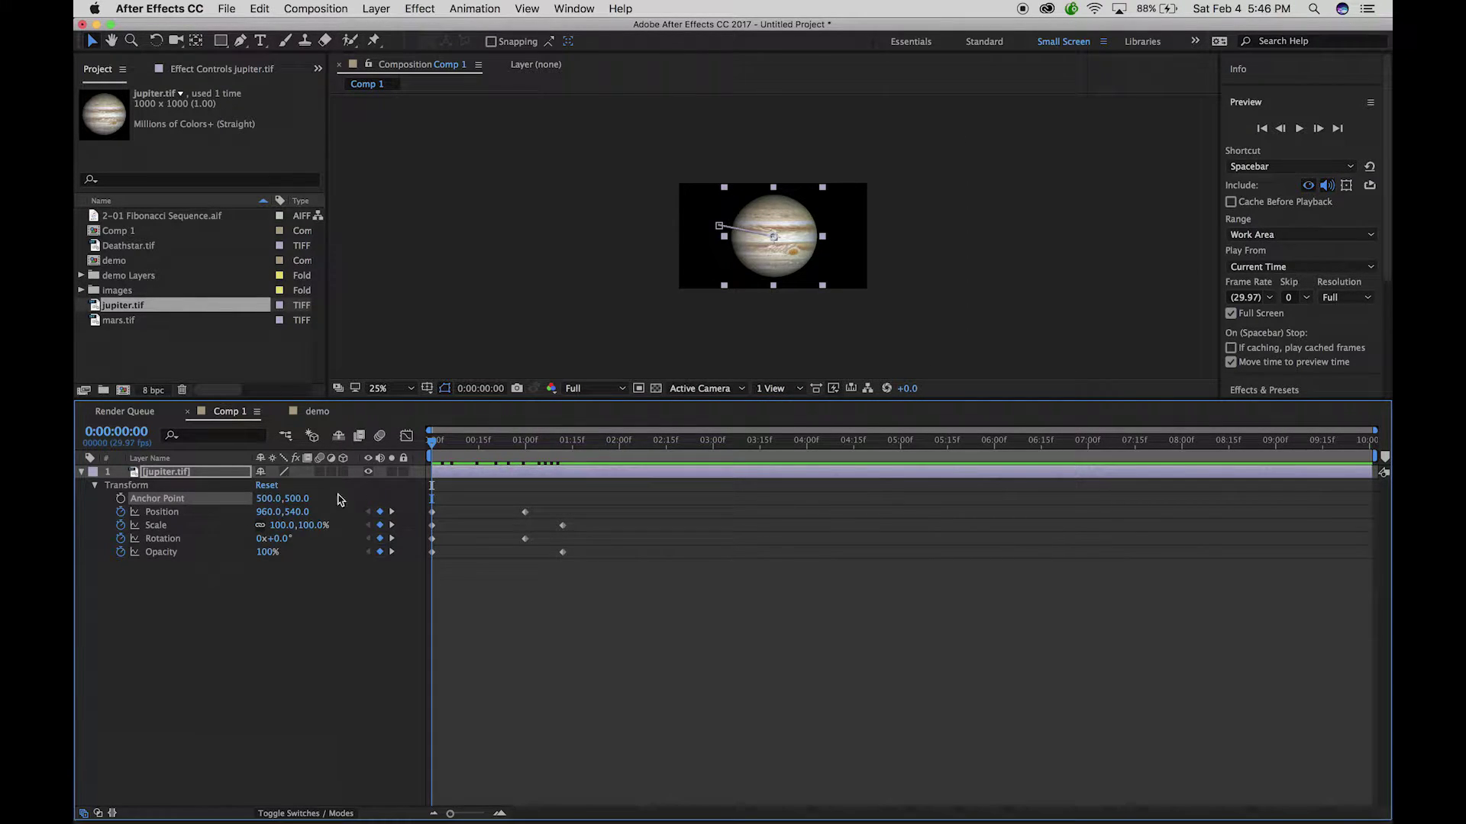
mouse_move(433, 448)
mouse_down()
mouse_move(577, 443)
mouse_move(430, 440)
mouse_up()
click(196, 39)
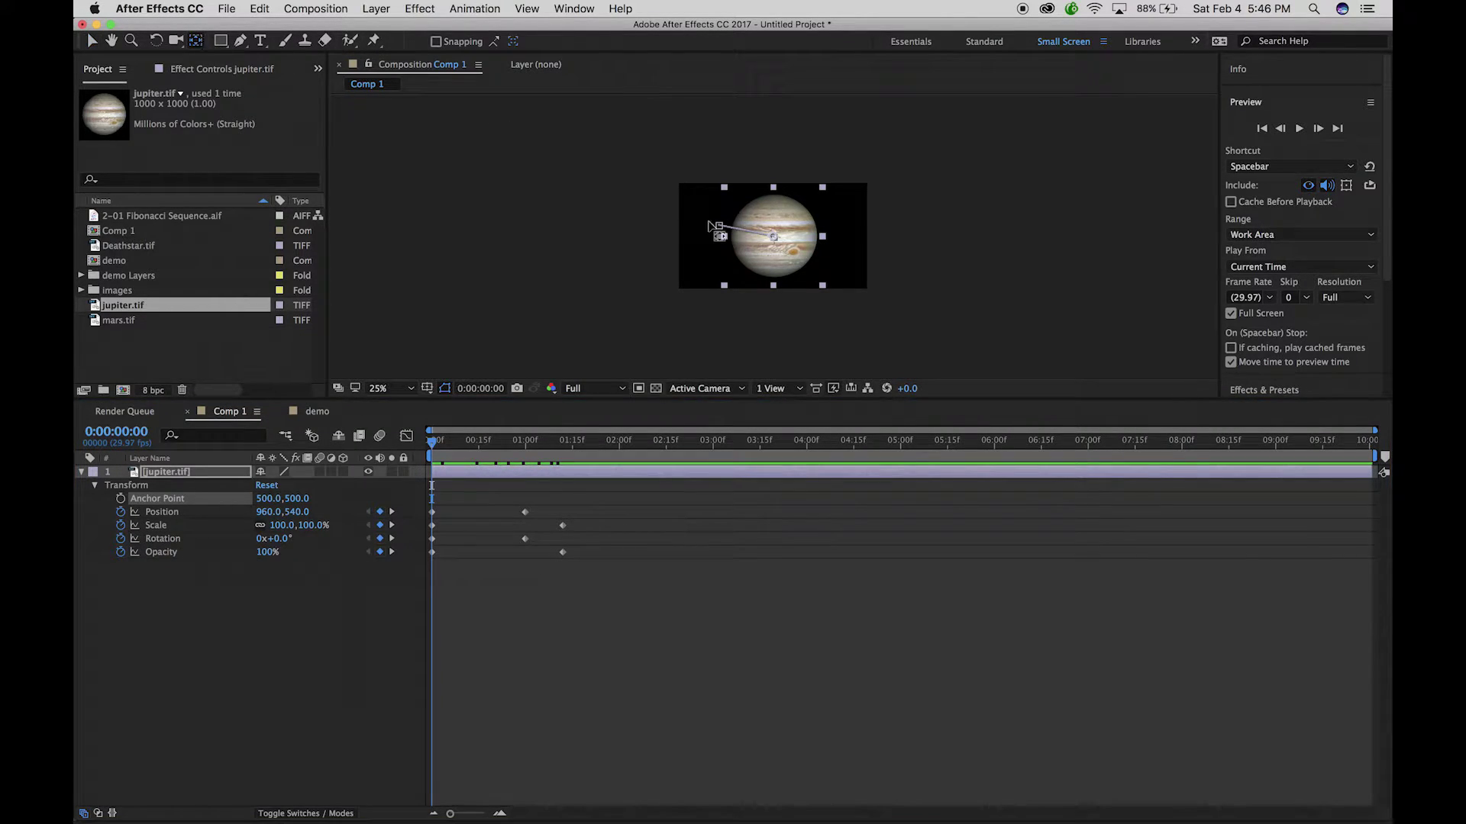
drag(773, 236, 703, 238)
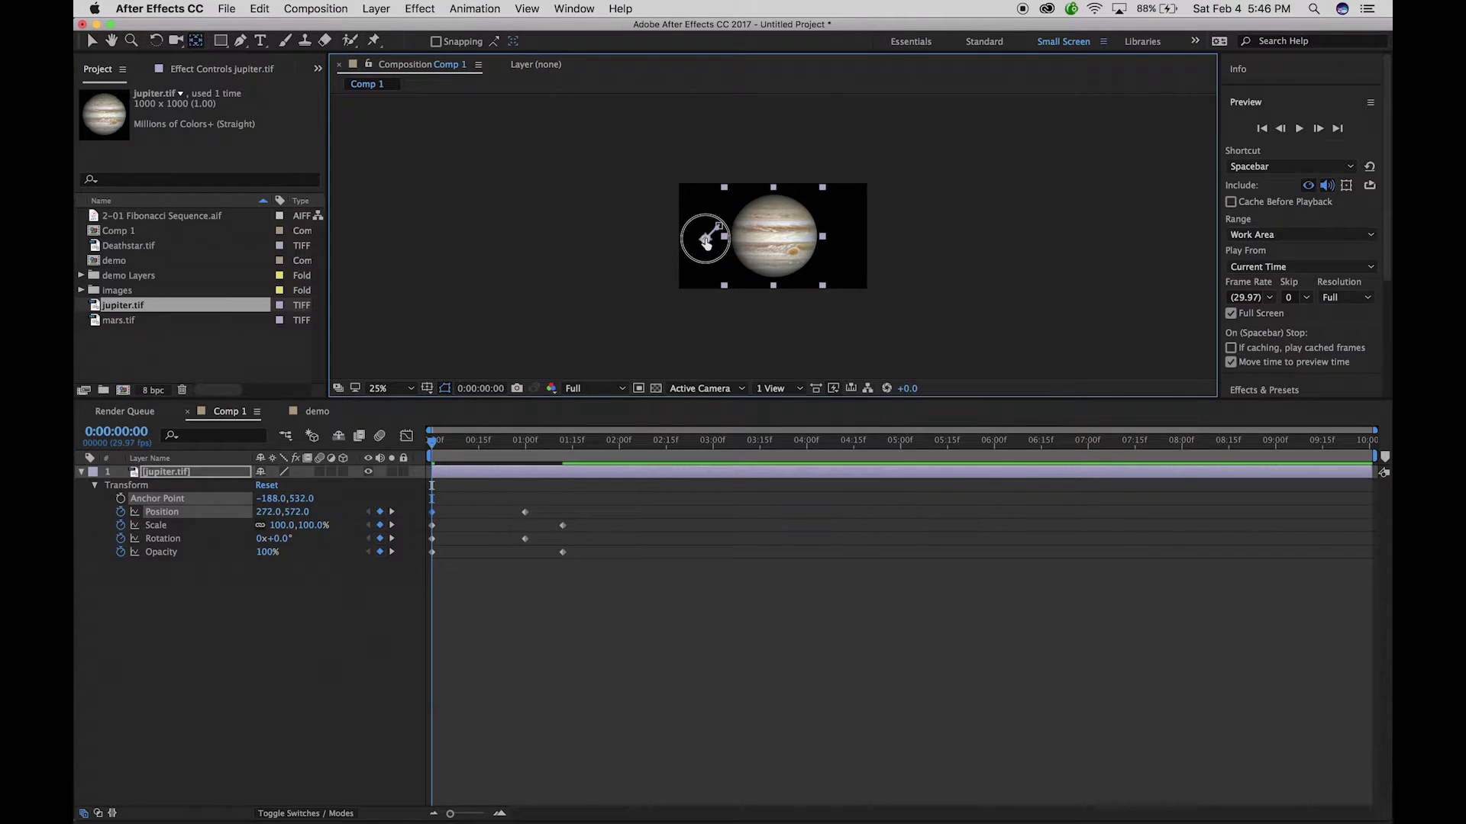
Step: Scrub the animation to check the movement around the offset anchor point, and undo the anchor point move
drag(432, 441, 380, 436)
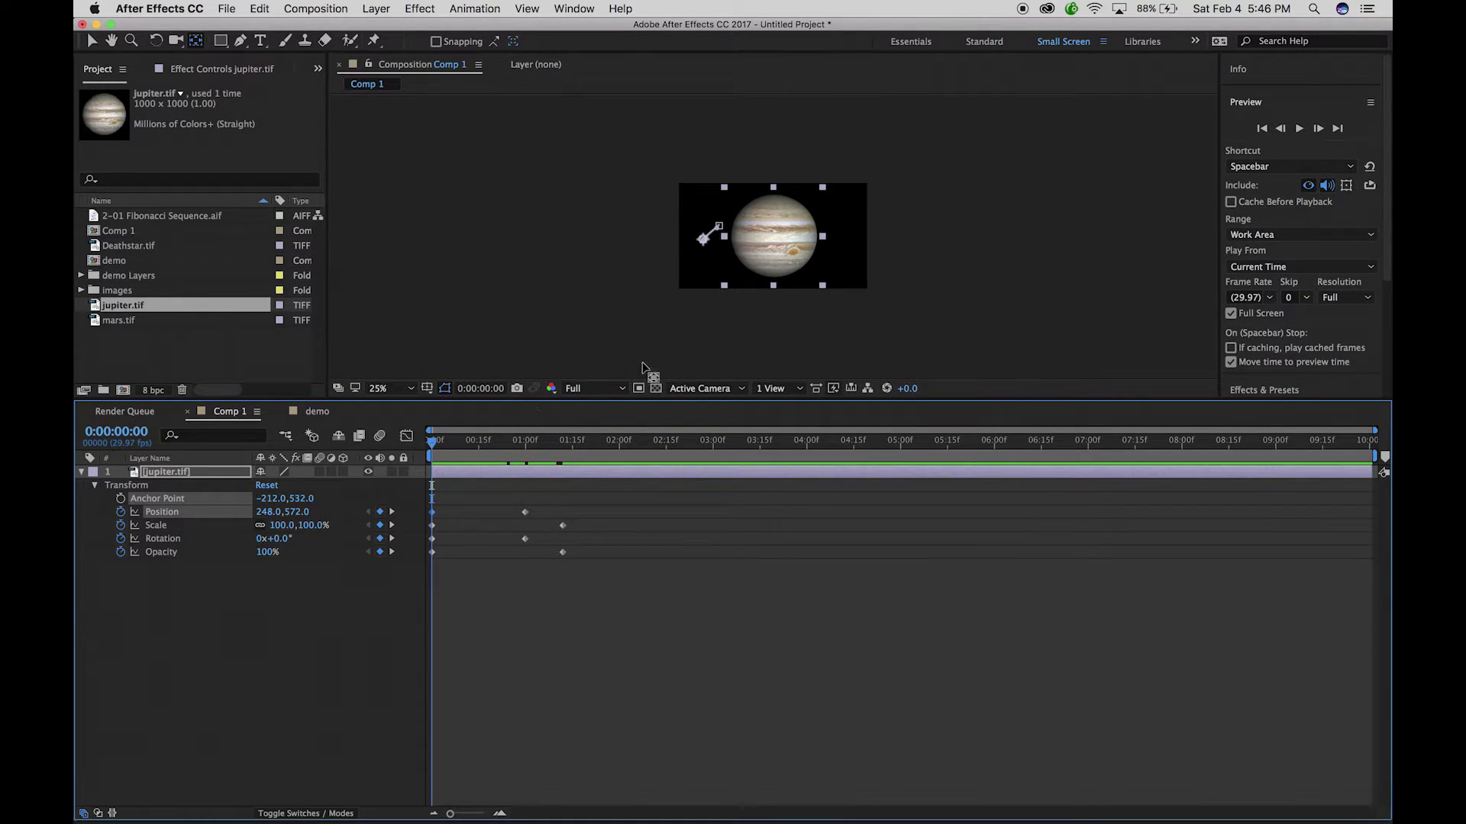
scroll(701, 339, up, 3)
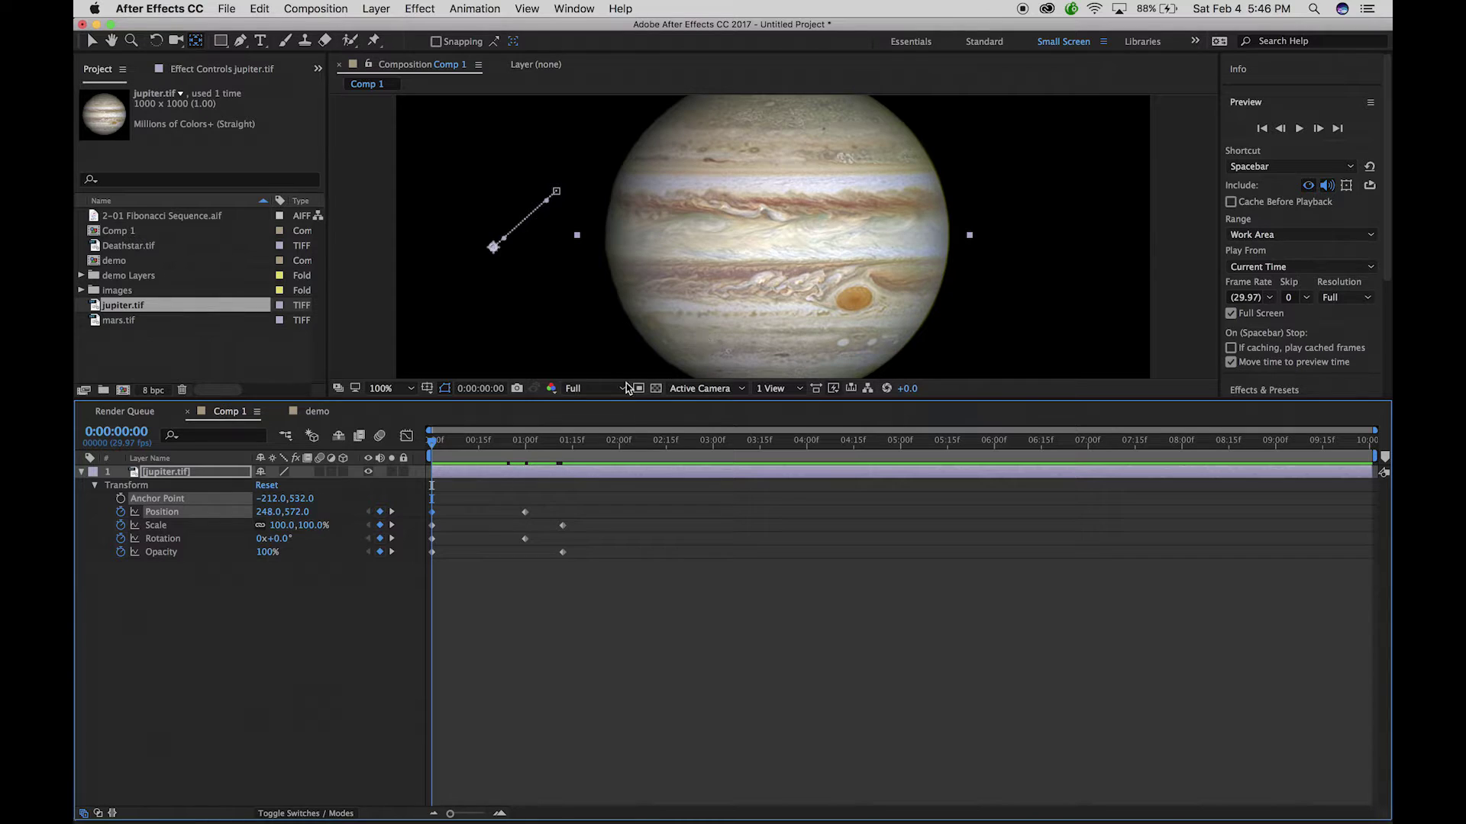
mouse_move(433, 444)
mouse_down()
mouse_move(519, 447)
mouse_move(407, 447)
mouse_up()
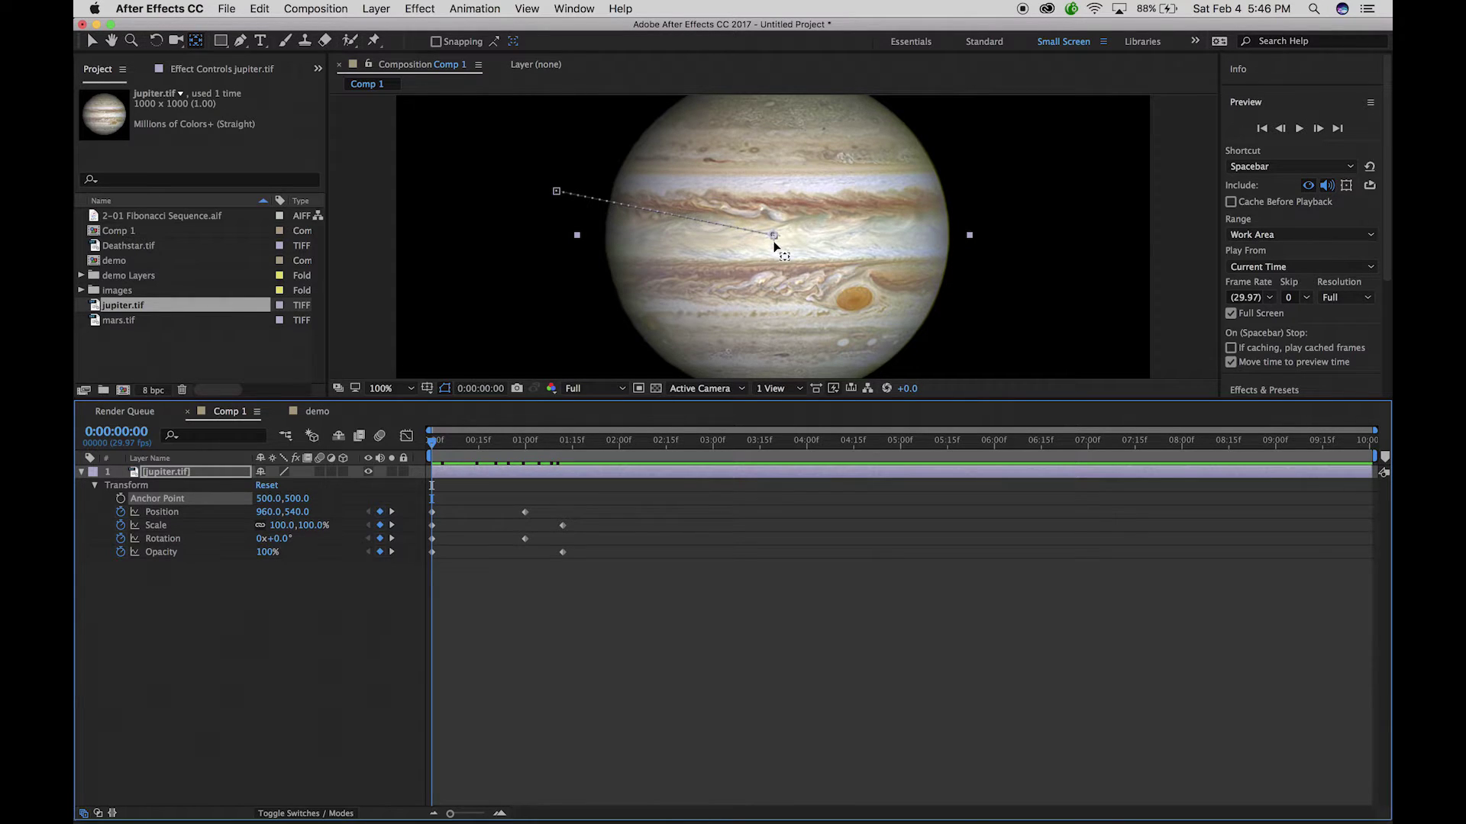
scroll(768, 240, down, 2)
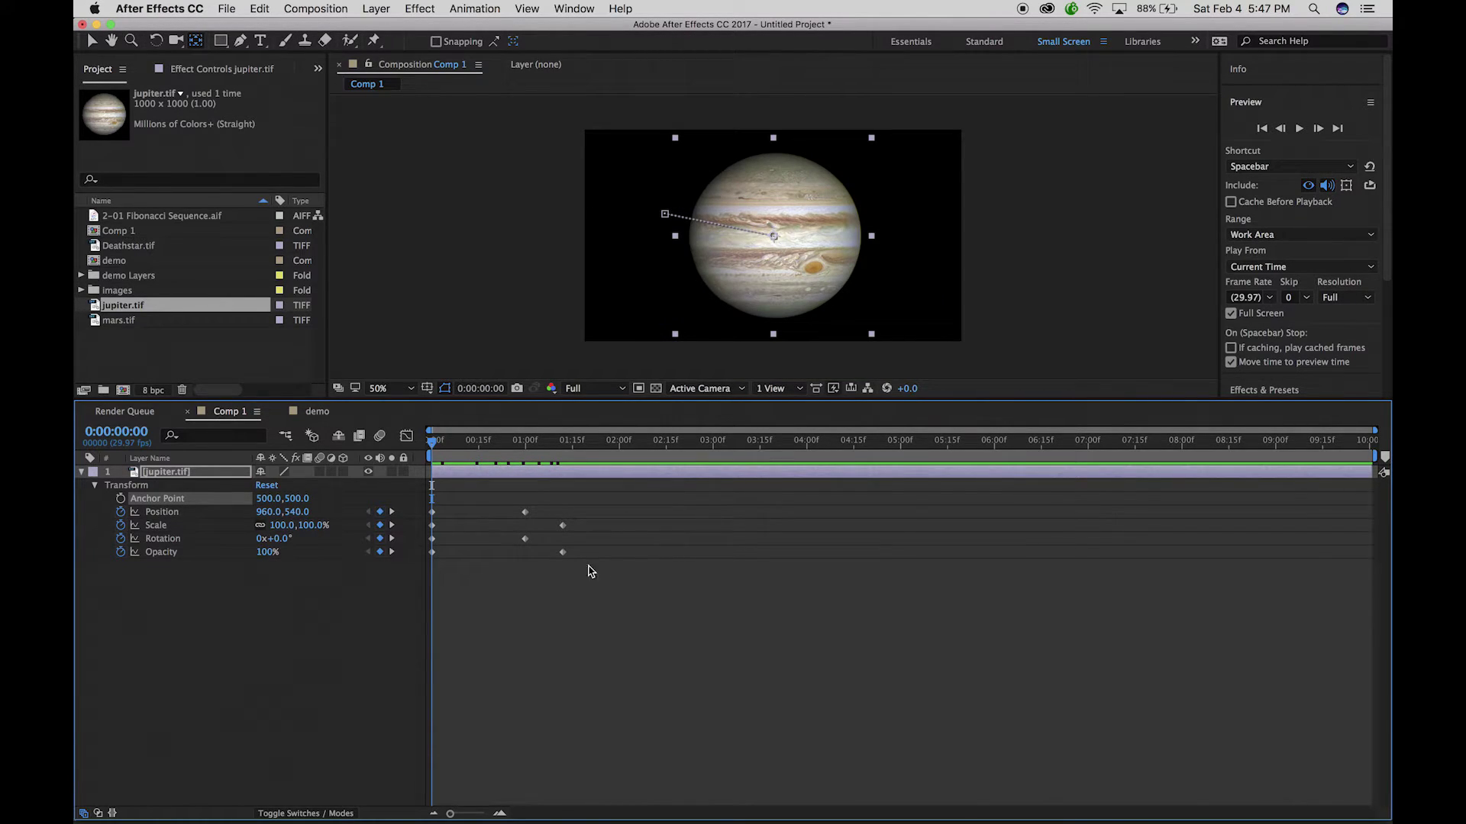